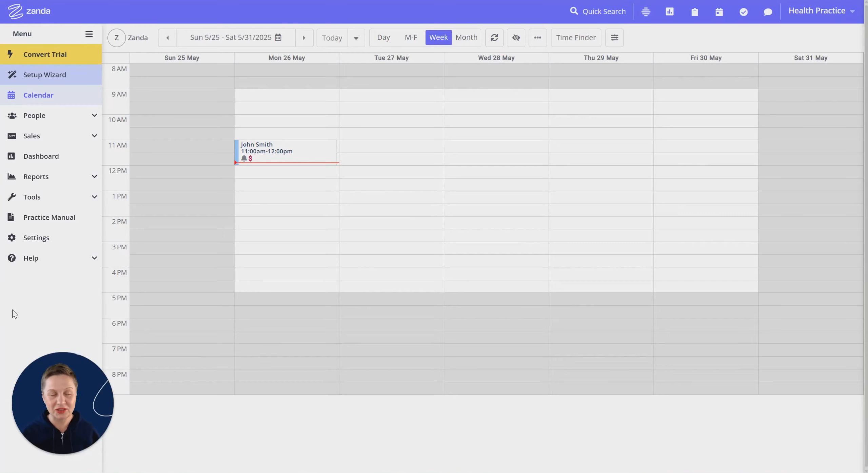
Step: In the Communication automations settings, show inactive automations and open "Pre-Appointment Information – General" for editing
left_click(96, 242)
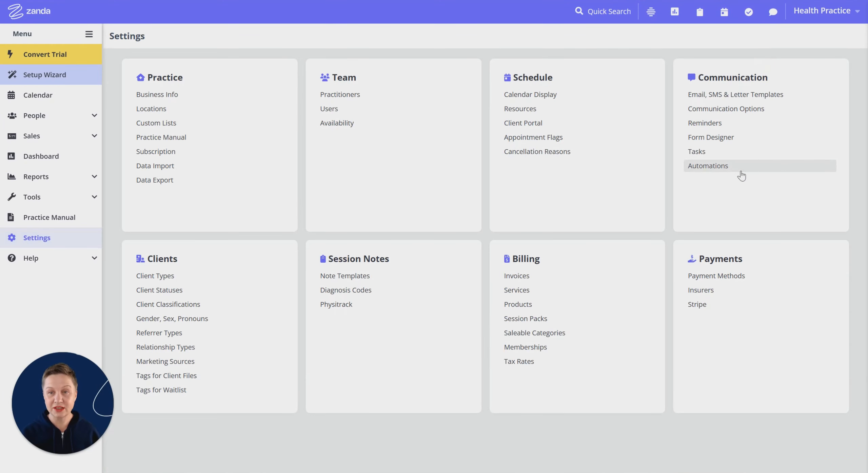
left_click(730, 166)
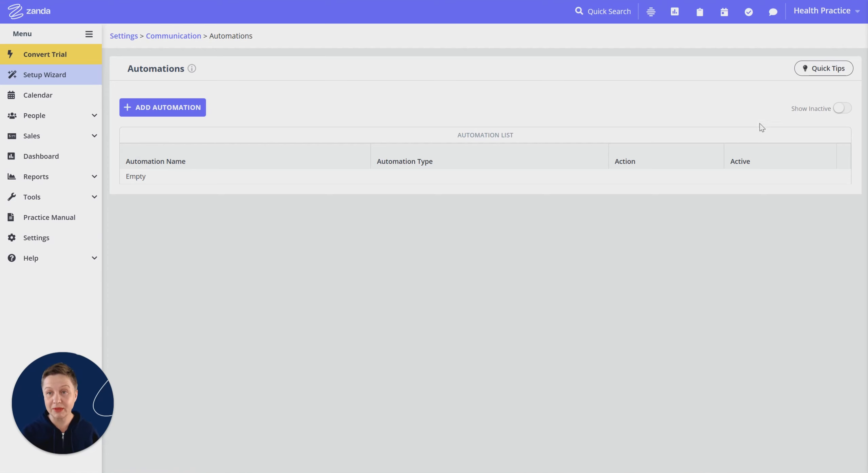
left_click(847, 110)
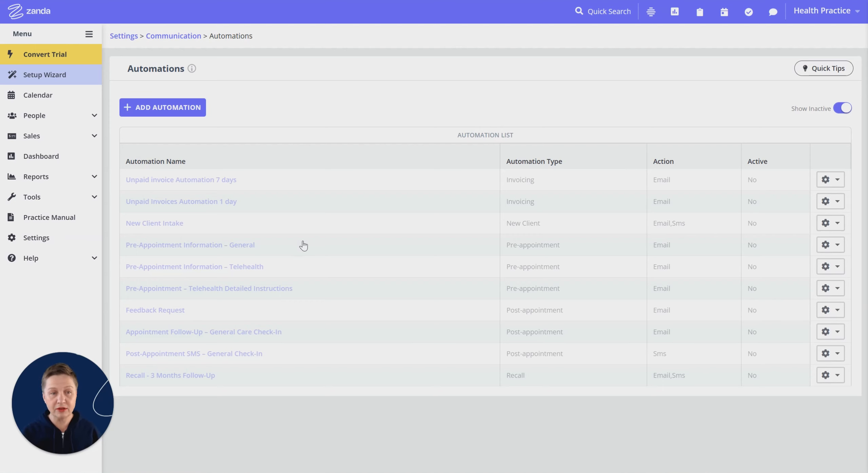
left_click(279, 245)
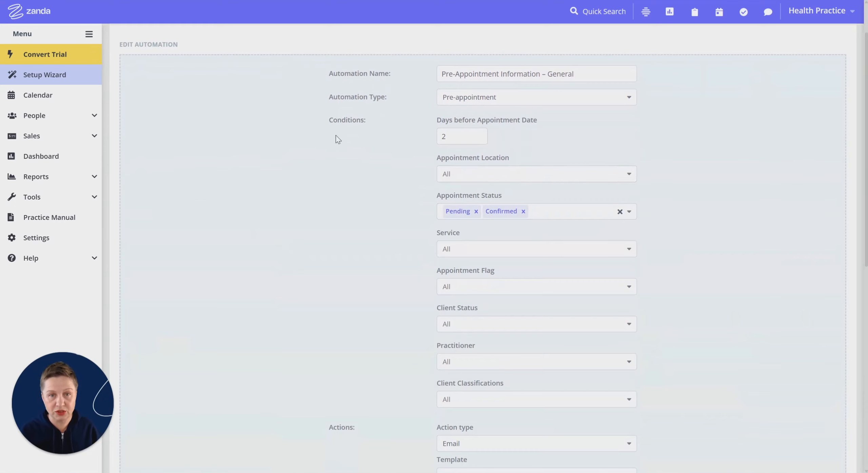
left_click(505, 102)
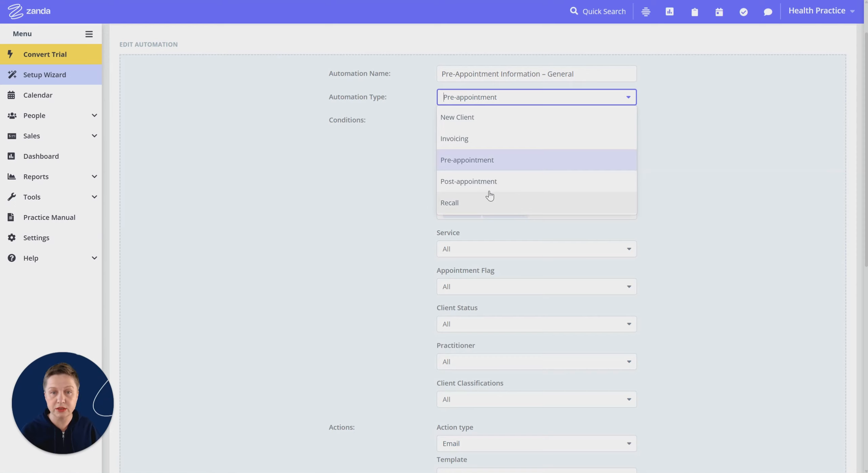
left_click(364, 190)
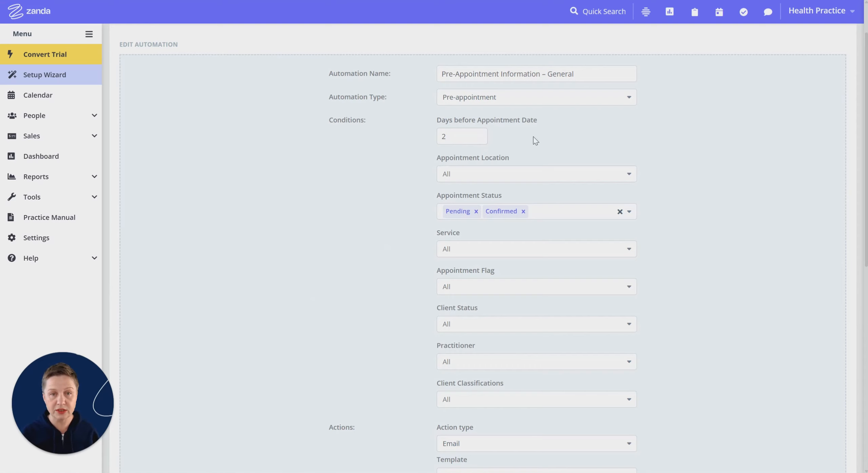
left_click(455, 135)
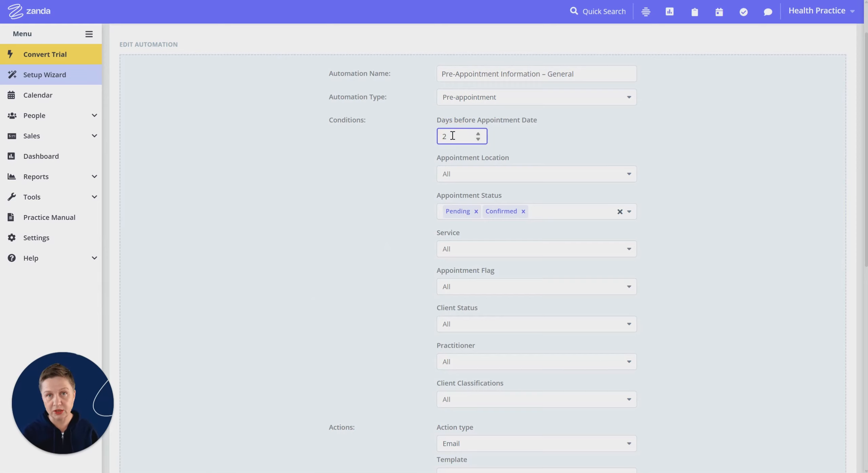
left_click(383, 184)
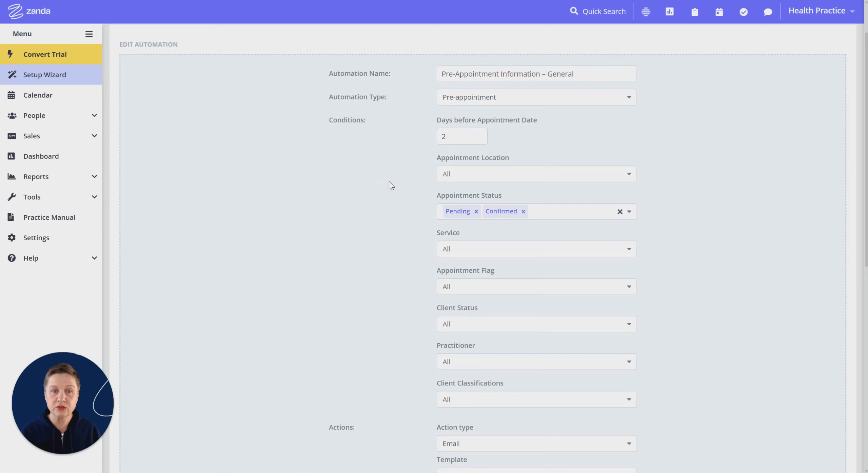
Step: Limit the automation's appointment location to Health Practice and check the available appointment statuses
left_click(479, 174)
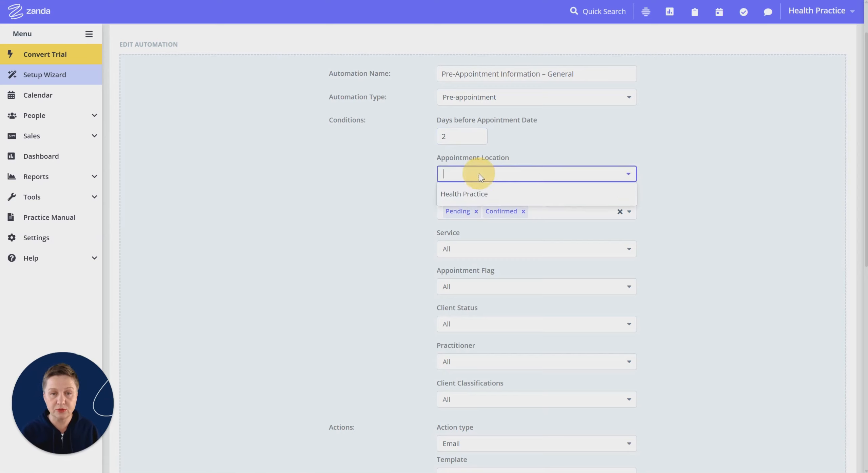
left_click(467, 195)
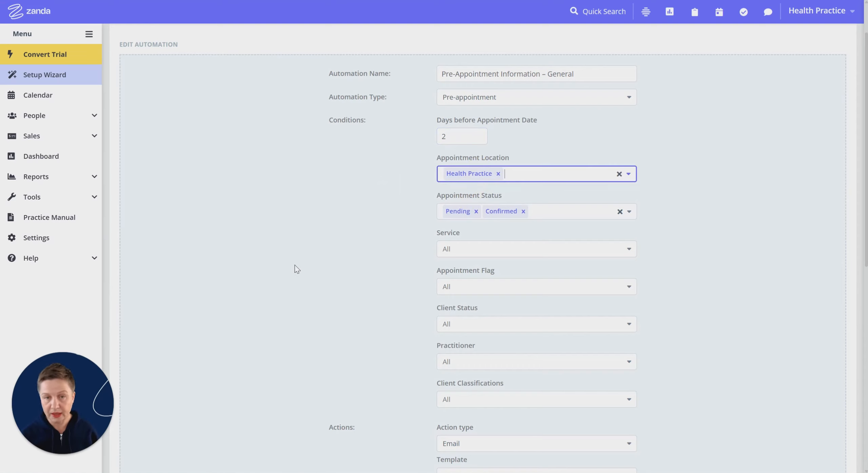
left_click(549, 213)
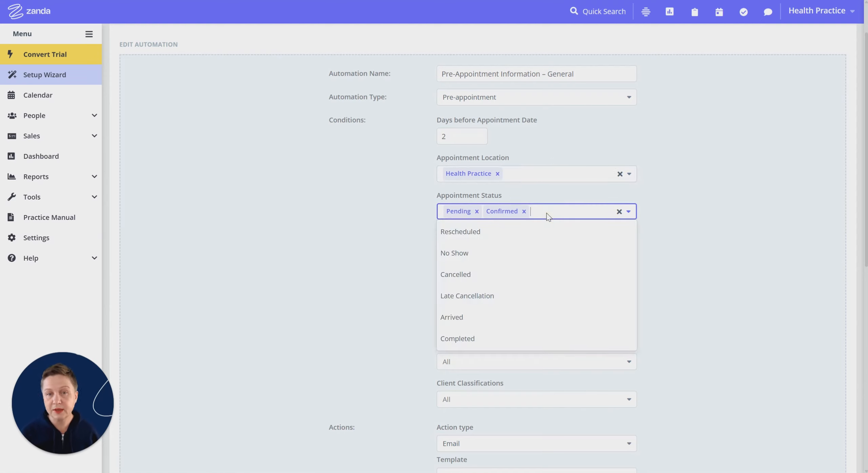
left_click(383, 205)
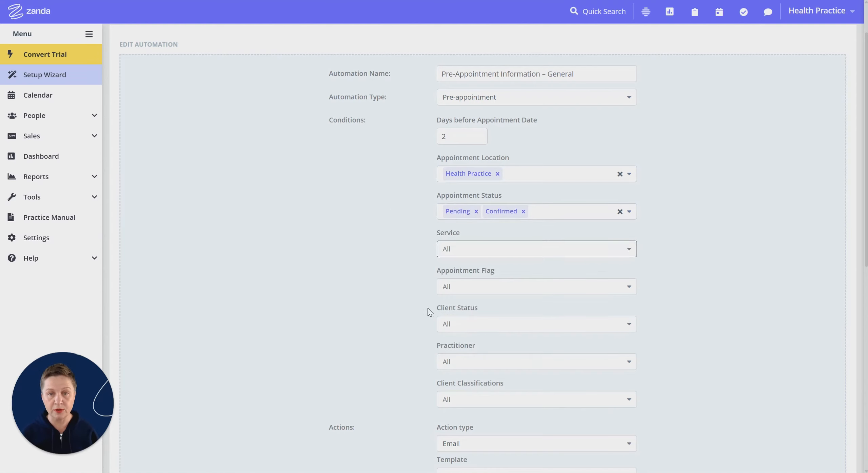
Step: Restrict the automation to the Initial Consultation service and the Initial Appointment flag
left_click(489, 248)
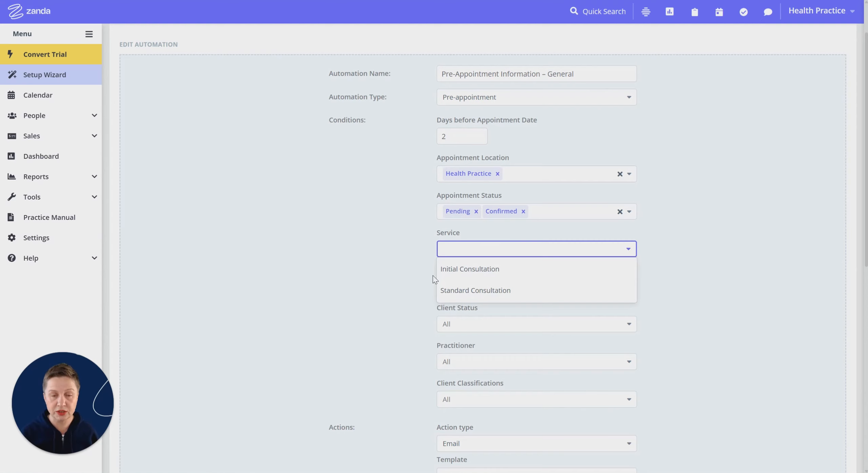
left_click(482, 274)
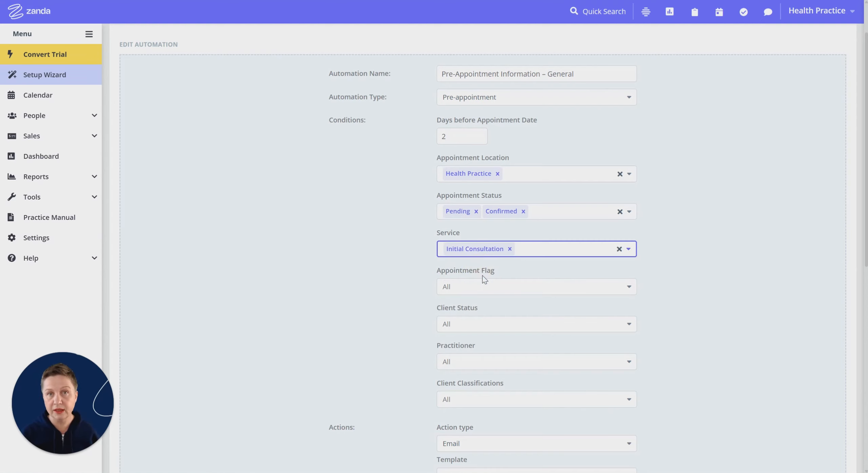
left_click(463, 286)
left_click(463, 307)
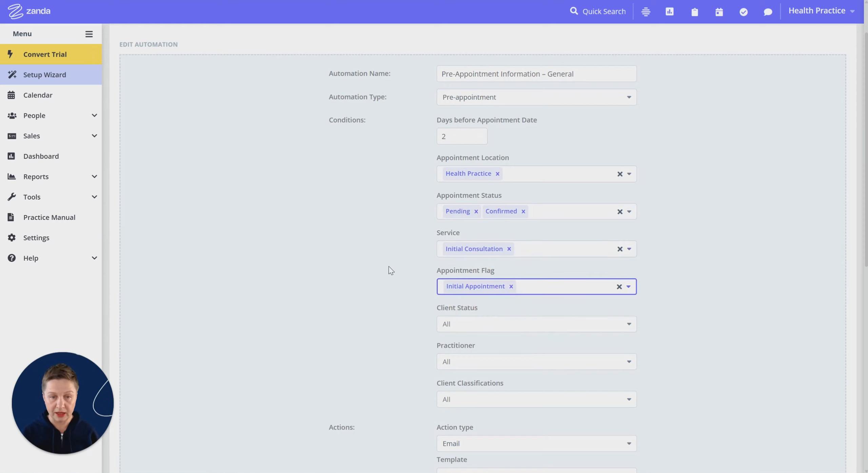
Step: Set the automation's client status condition to Active and its practitioner condition to Zanda
scroll(451, 271, "down", 1)
left_click(500, 273)
left_click(461, 301)
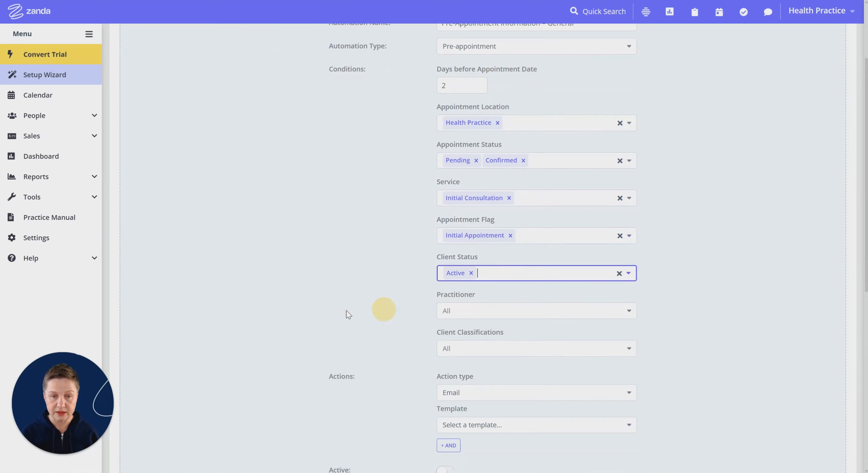
scroll(390, 288, "down", 2)
left_click(480, 209)
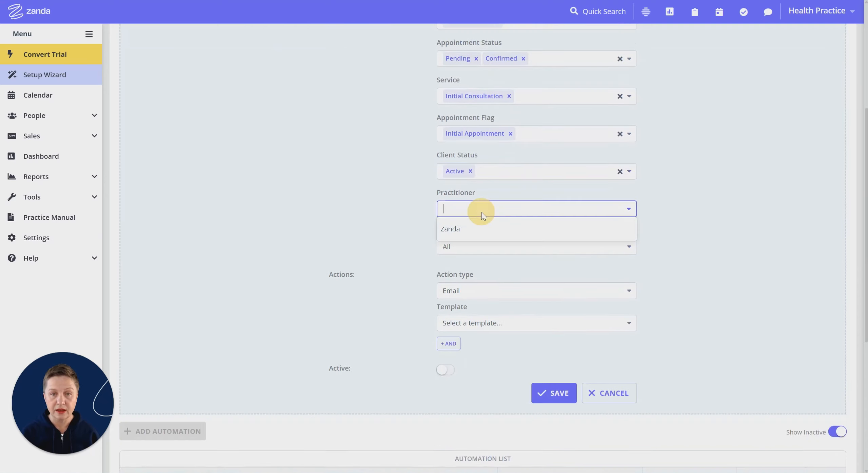
left_click(450, 230)
Step: Check which client classifications can be chosen, and review all the conditions of the automation
scroll(395, 220, "down", 1)
left_click(454, 198)
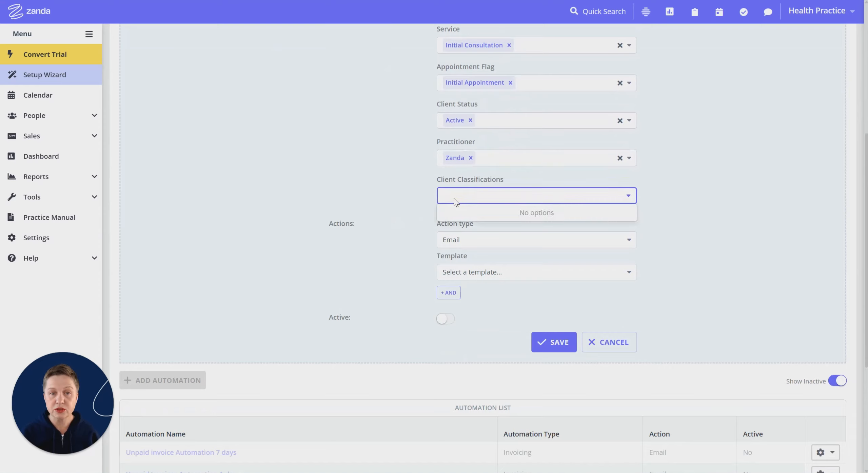
left_click(455, 196)
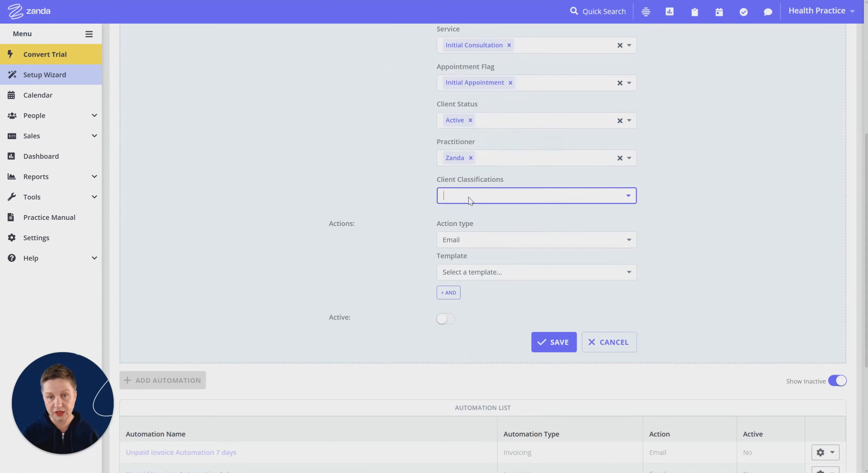
left_click(469, 199)
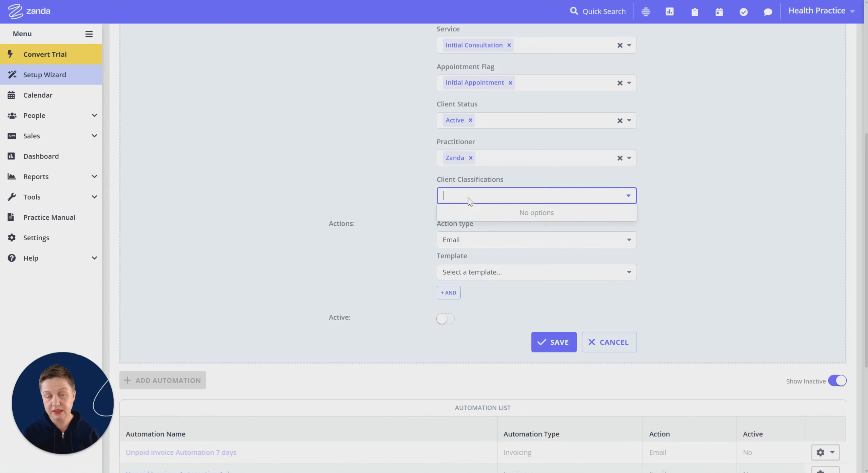
left_click(411, 193)
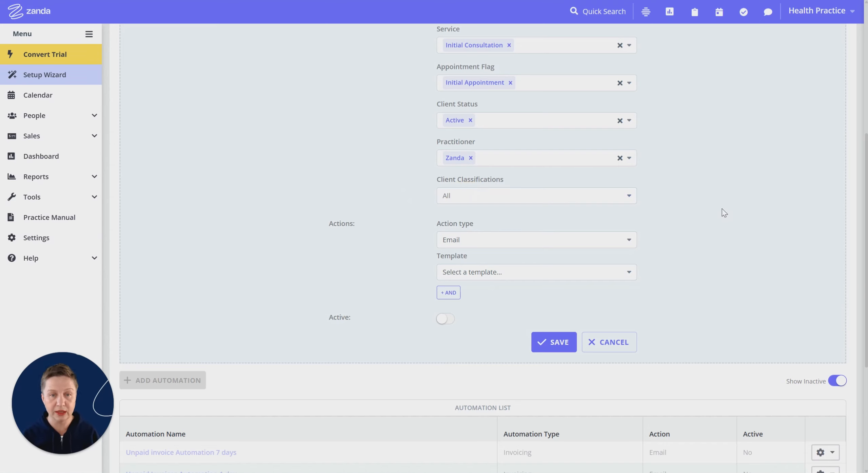
scroll(726, 239, "up", 8)
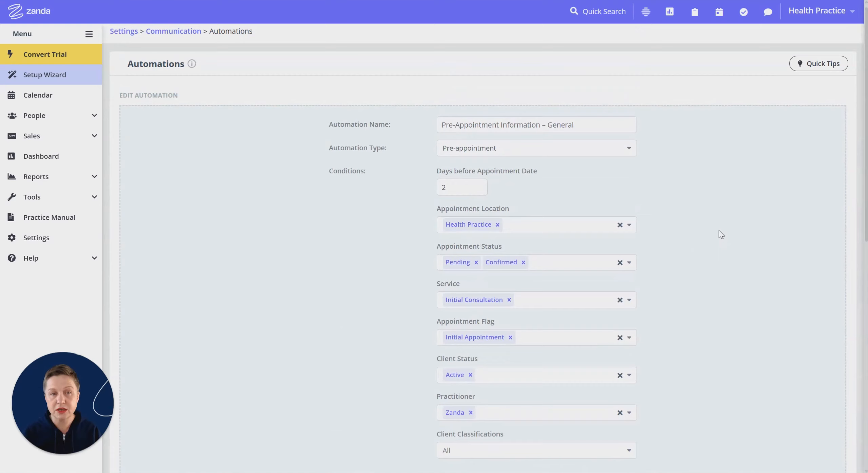
scroll(340, 260, "down", 2)
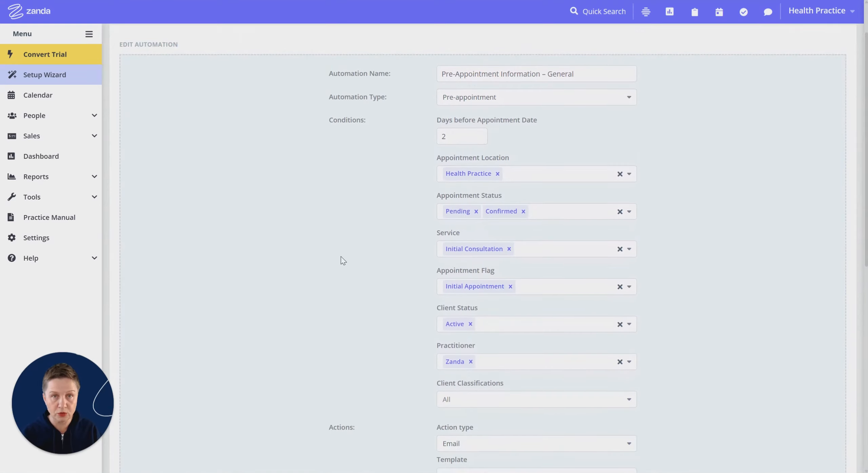
Step: Set the automation's action to Email with the template "Automations: Pre-Appointment Information – General"
scroll(341, 260, "down", 3)
scroll(343, 261, "down", 1)
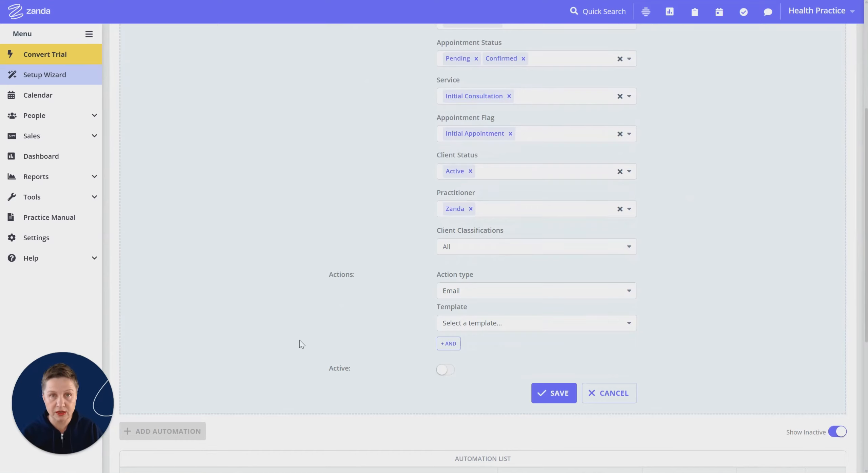
left_click(477, 291)
left_click(447, 309)
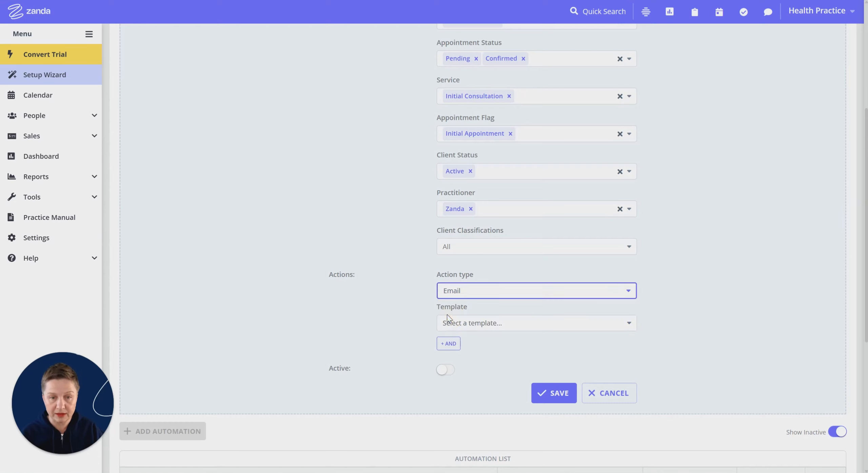
left_click(479, 328)
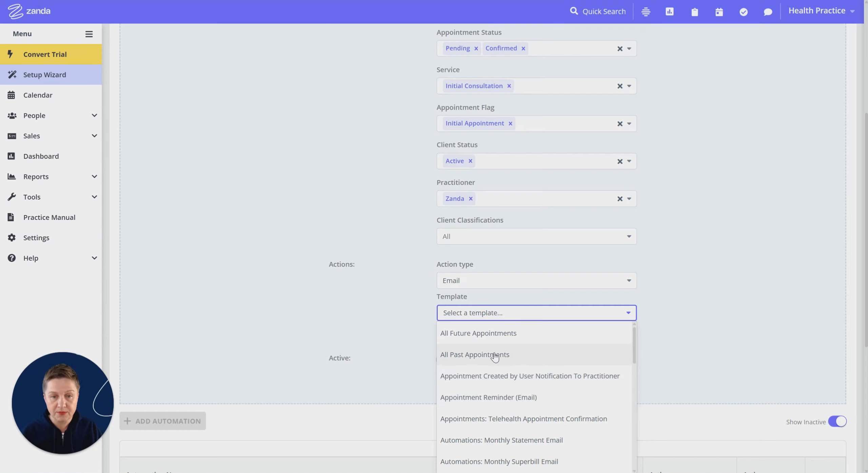
scroll(529, 425, "down", 1)
scroll(528, 426, "down", 3)
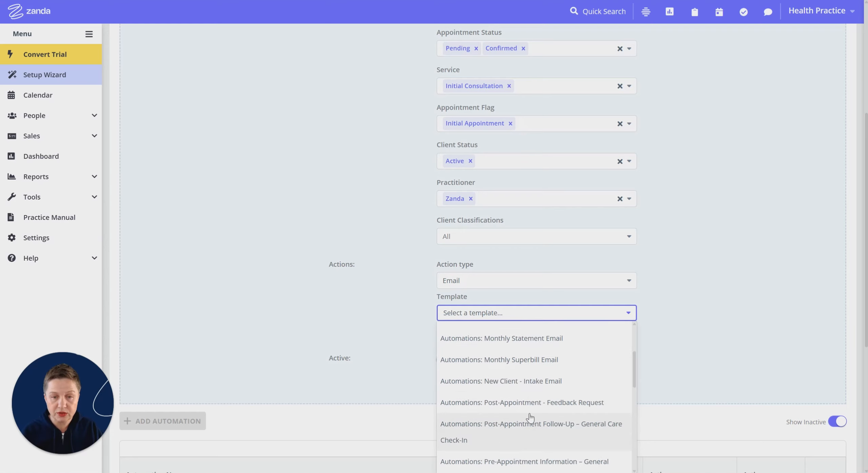
scroll(513, 444, "down", 3)
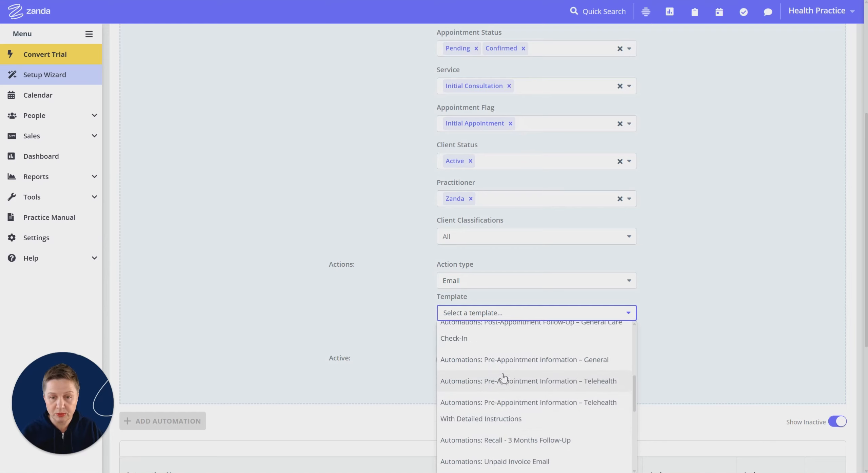
left_click(513, 366)
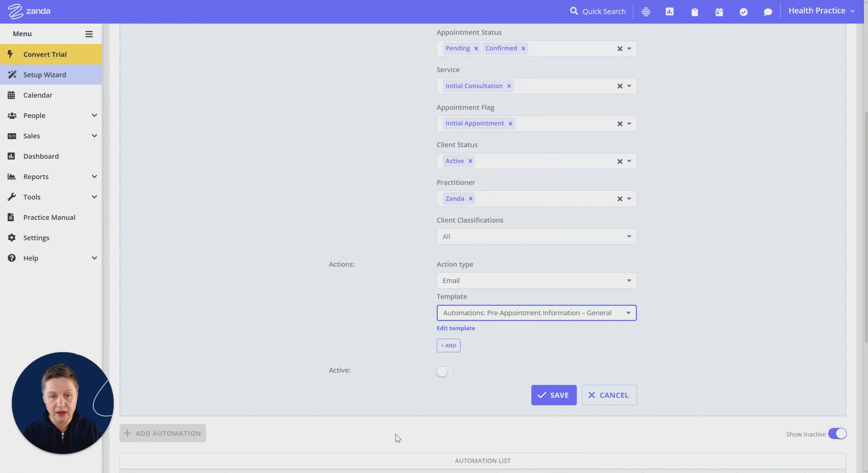
Step: Activate and save the automation, then close it and hide inactive automations from the list
left_click(447, 373)
scroll(337, 327, "up", 5)
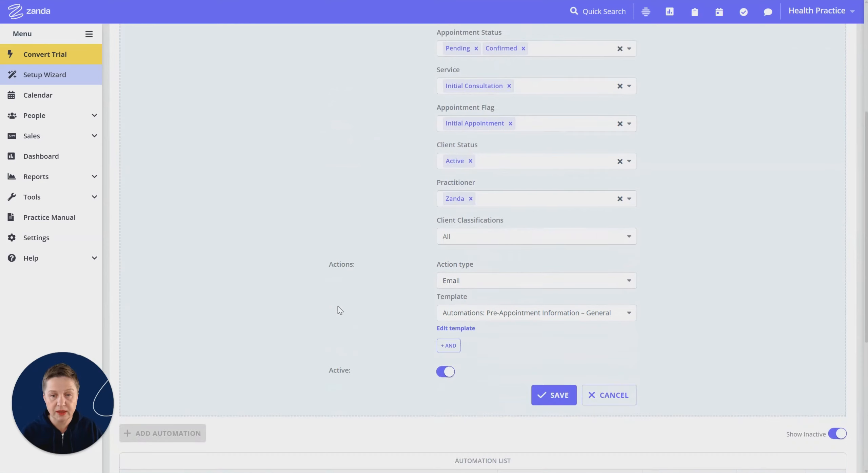
left_click(549, 402)
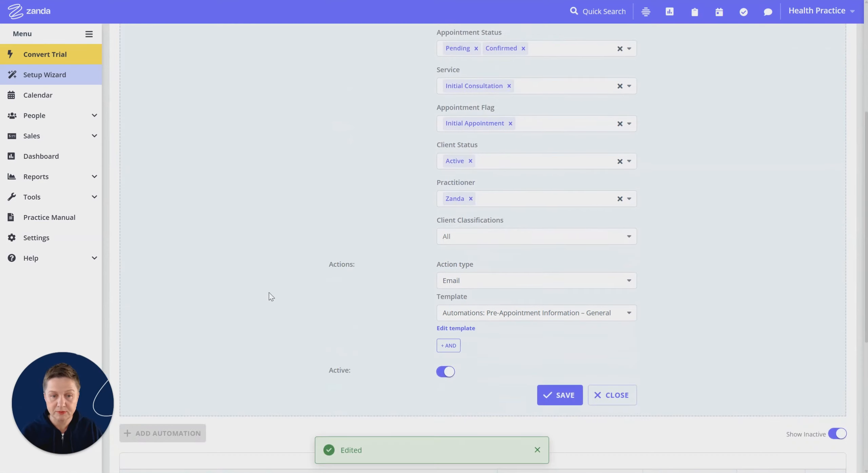
left_click(616, 401)
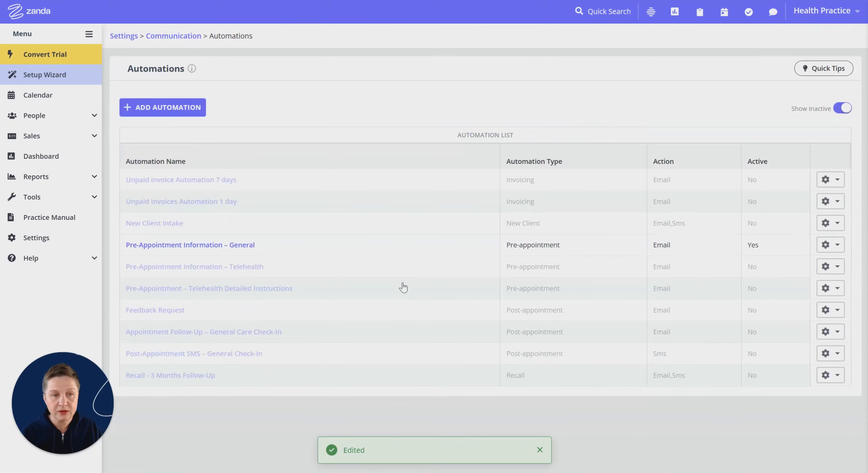
left_click(839, 108)
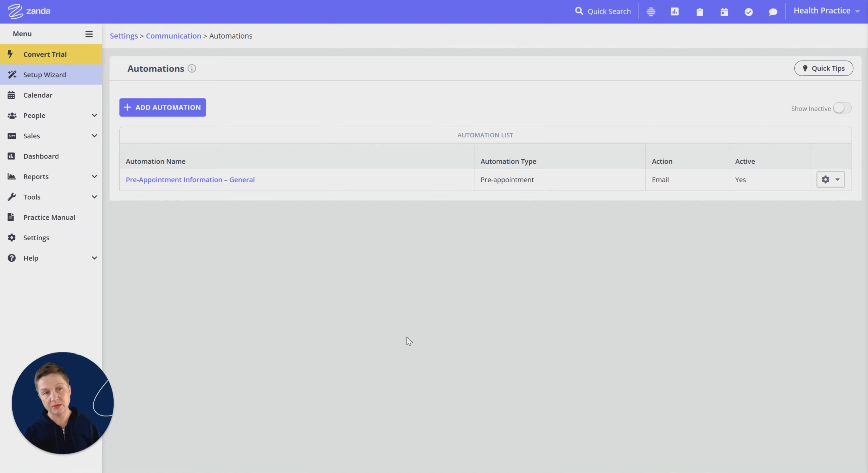
Step: Add a new automation named Unpaid Invoices and set its type to Invoicing
left_click(166, 108)
left_click(457, 131)
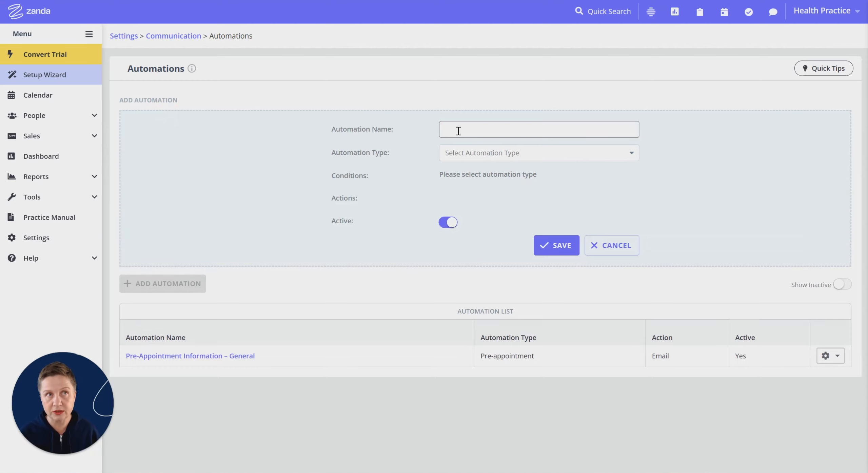
left_click(458, 131)
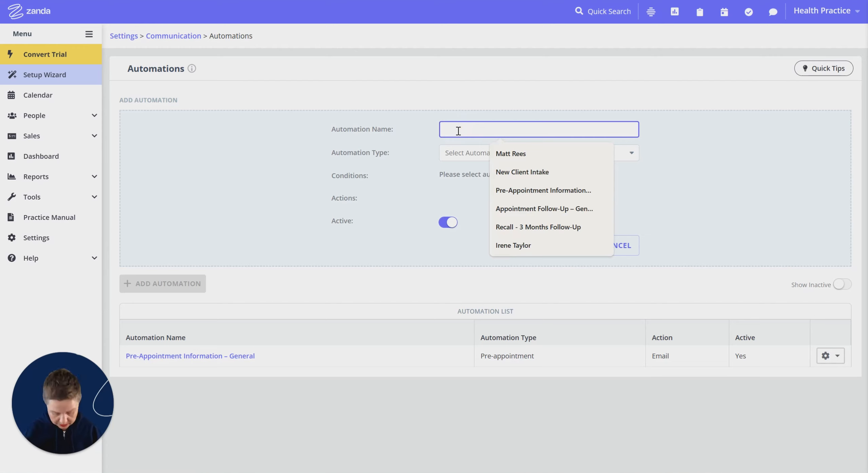
type("Unpaid I")
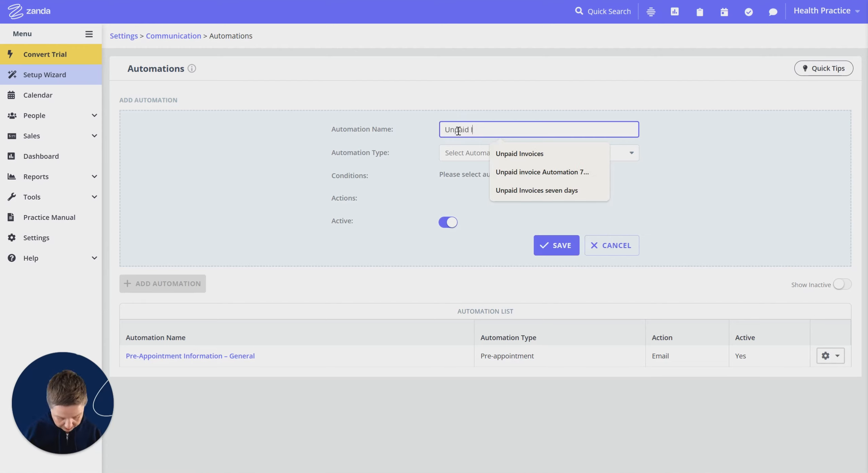
type("nvoices")
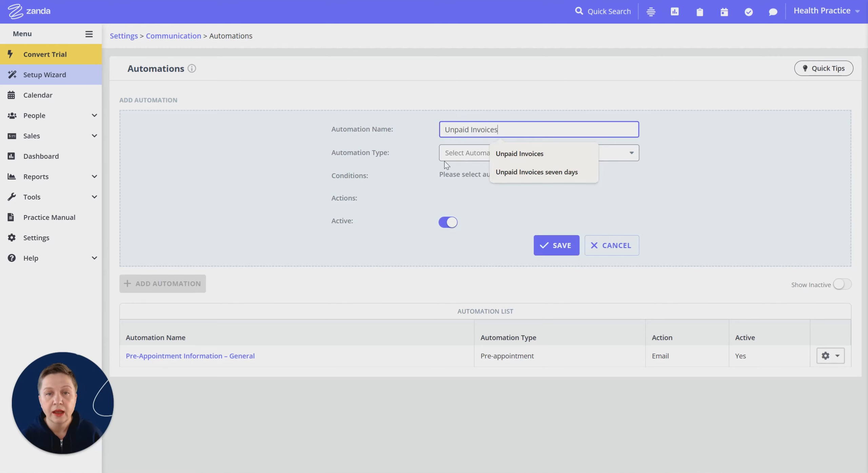
left_click(428, 157)
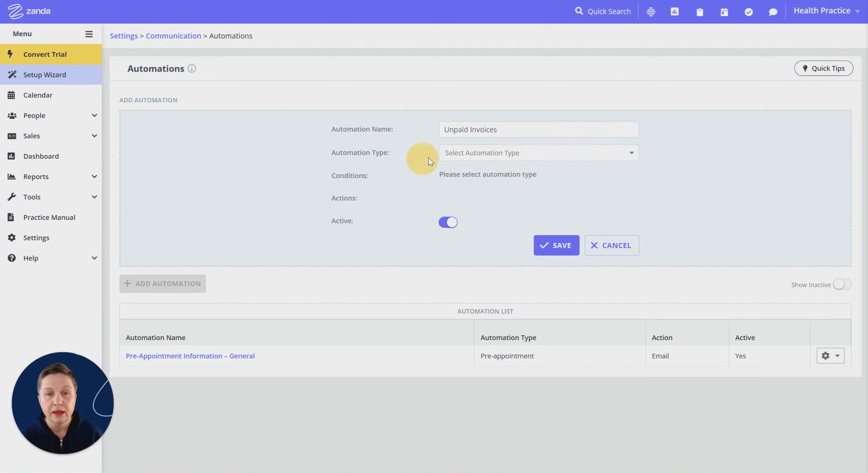
left_click(494, 157)
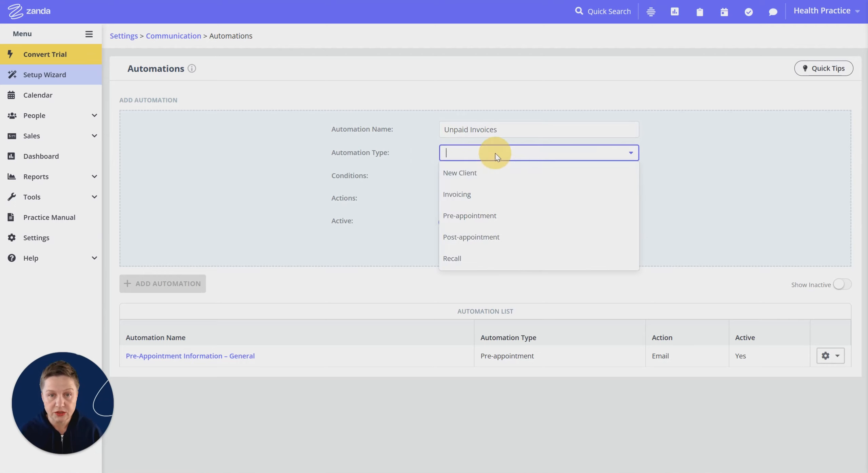
left_click(471, 195)
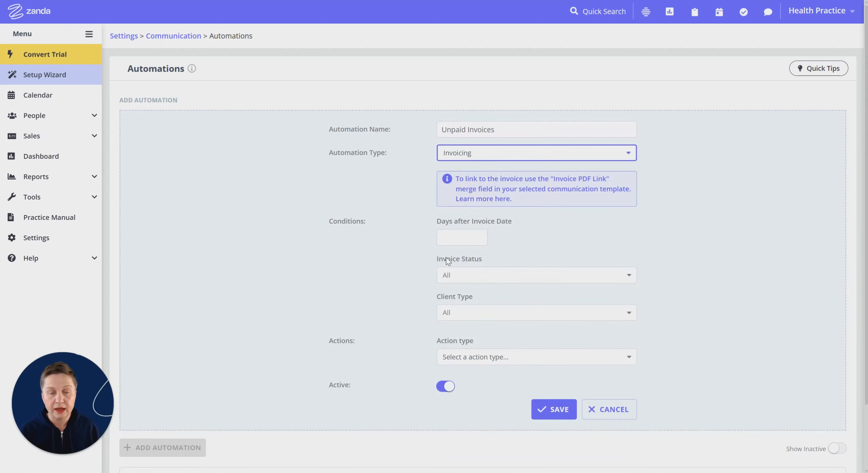
Step: Set the automation's conditions to 1 day after invoice date, invoice status Unpaid and client type Example Client Type 1
left_click(458, 239)
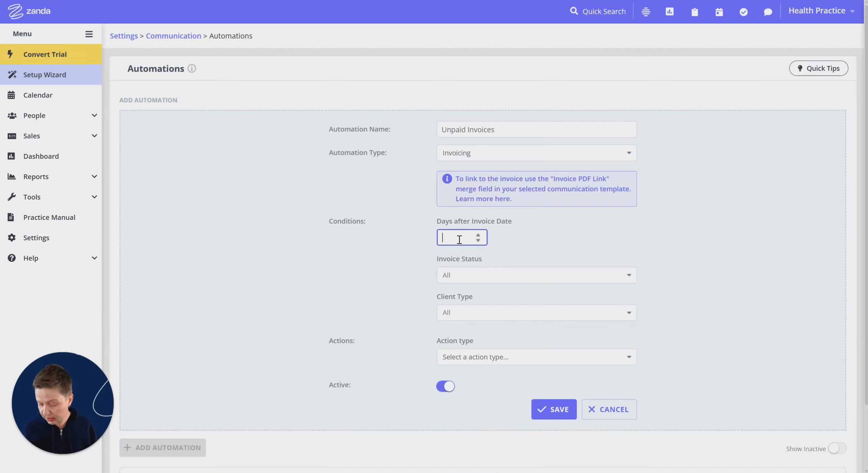
type("1")
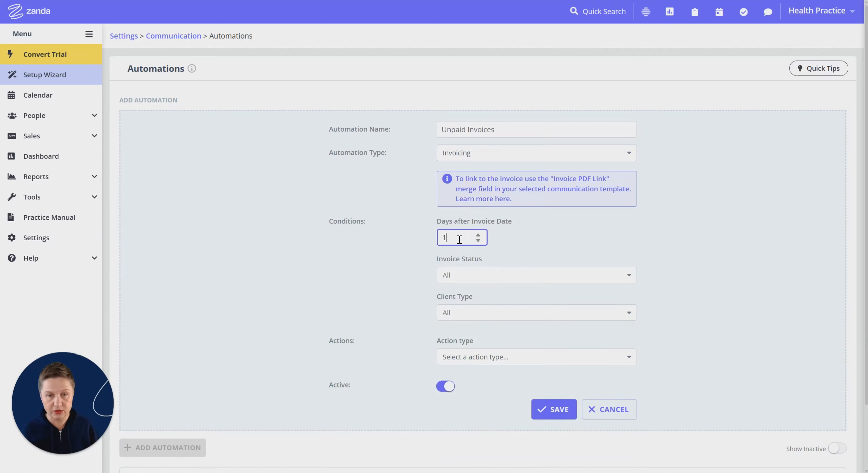
left_click(453, 277)
left_click(460, 296)
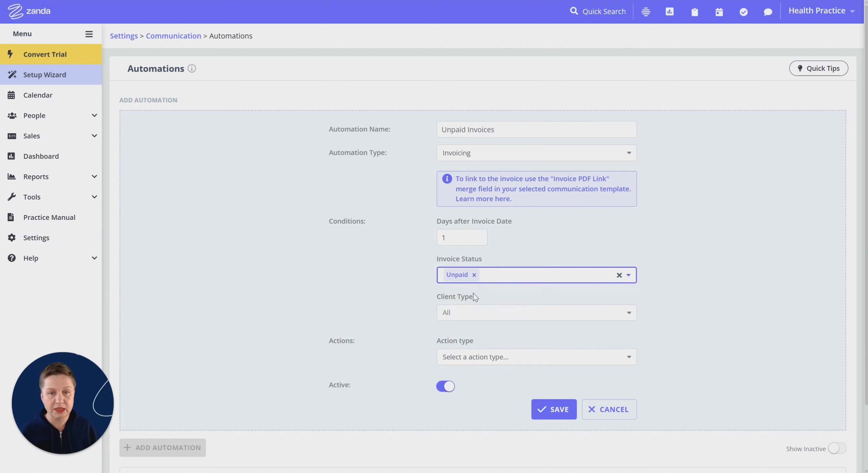
scroll(511, 304, "down", 2)
left_click(462, 240)
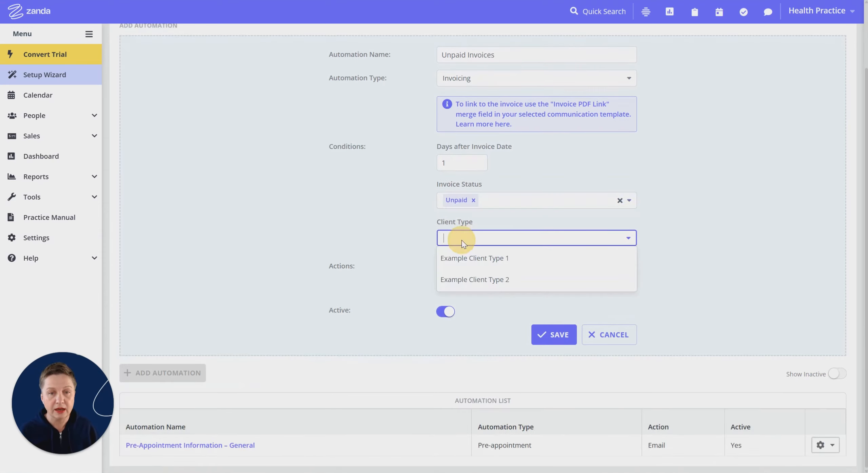
left_click(497, 260)
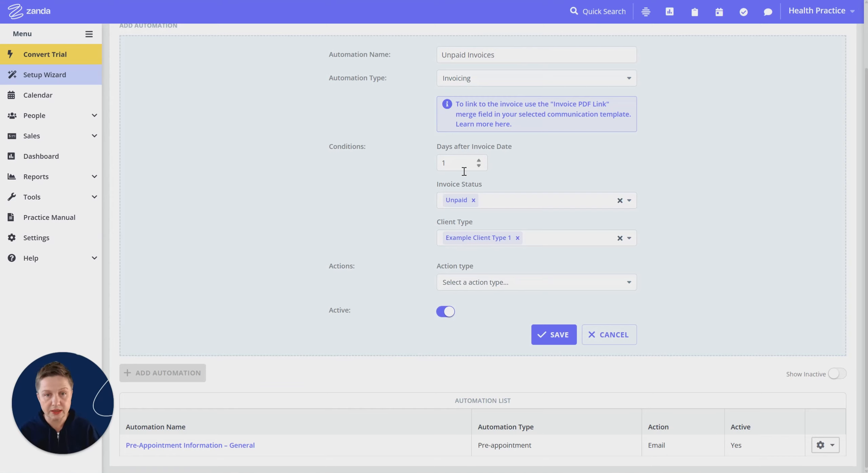
Step: Set the automation's action to Task with the template "Automations: Unpaid Invoice Email"
left_click(499, 285)
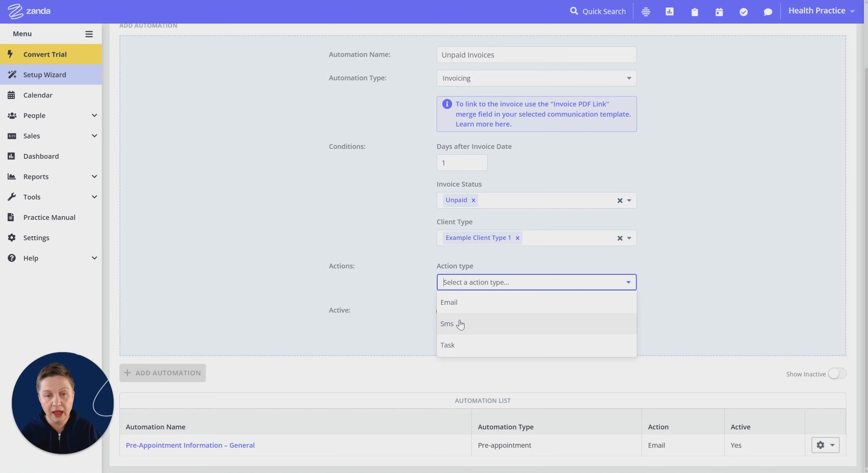
left_click(470, 345)
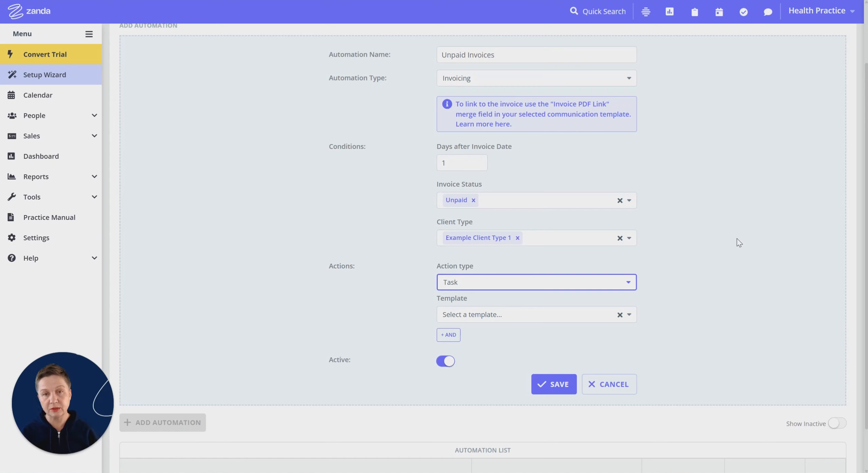
left_click(511, 314)
scroll(492, 373, "down", 5)
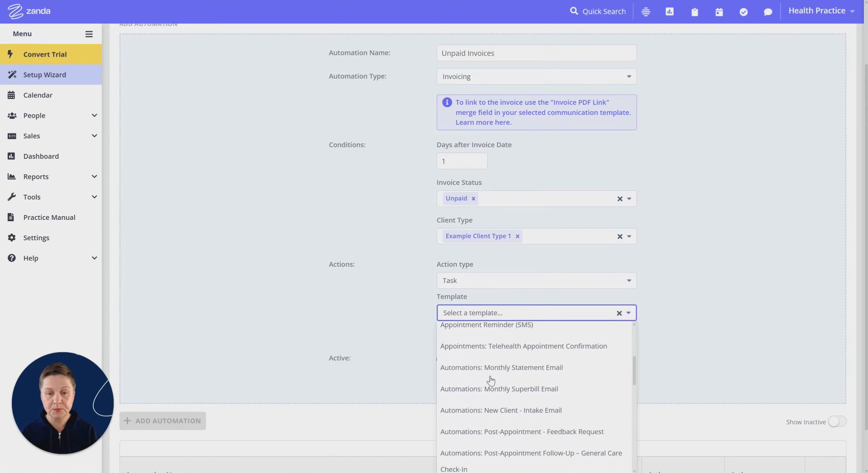
scroll(564, 349, "down", 5)
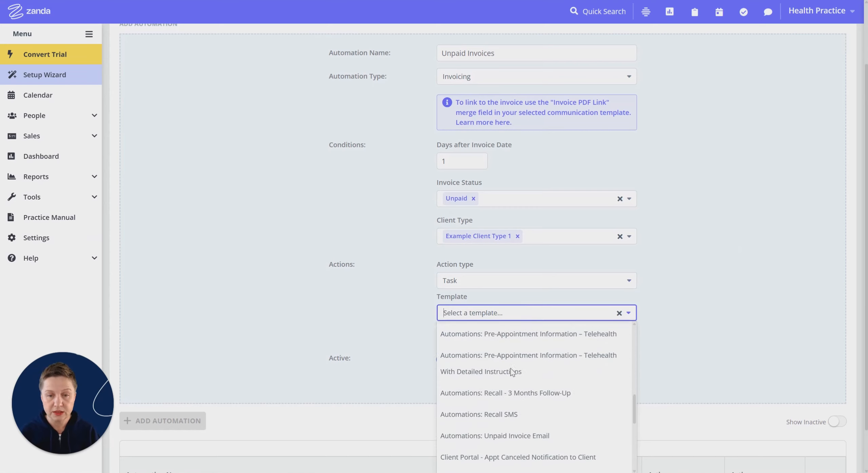
scroll(496, 373, "up", 6)
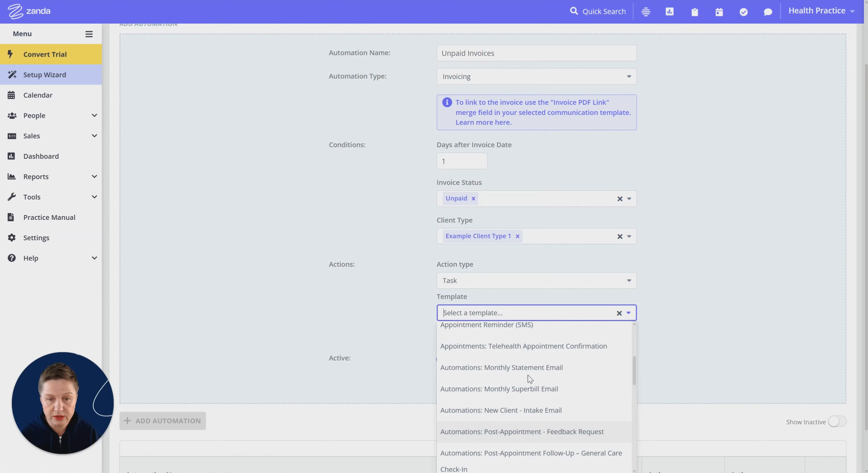
scroll(525, 387, "down", 6)
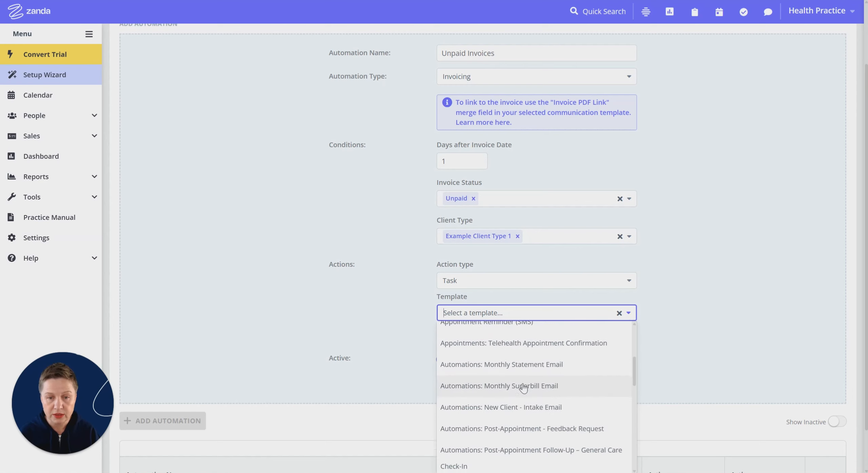
scroll(523, 387, "down", 4)
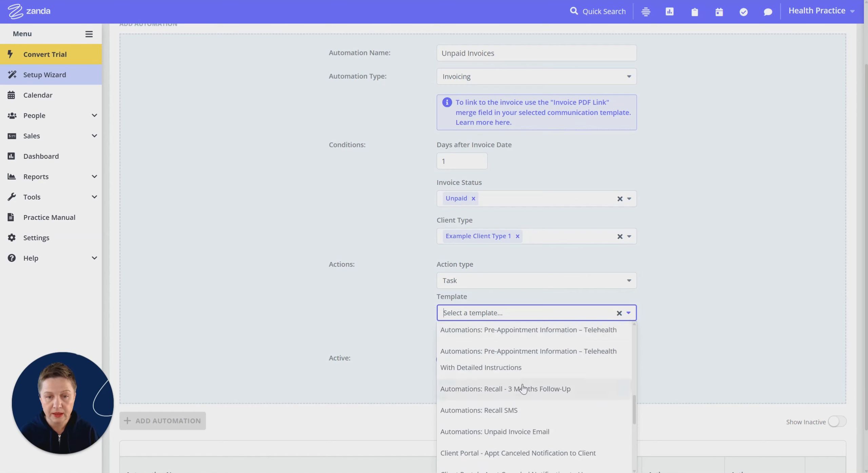
left_click(523, 381)
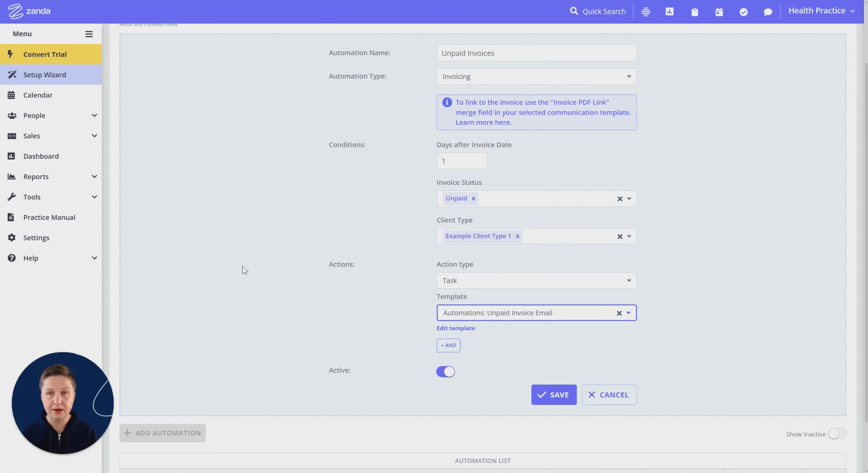
Step: Set the action type to Email with the template "Automations: Unpaid Invoice Email", and save the Unpaid Invoices automation
left_click(475, 280)
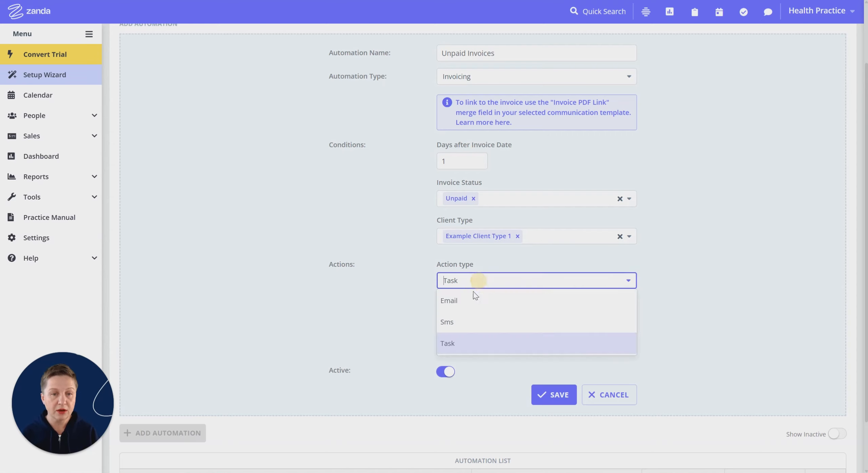
left_click(457, 302)
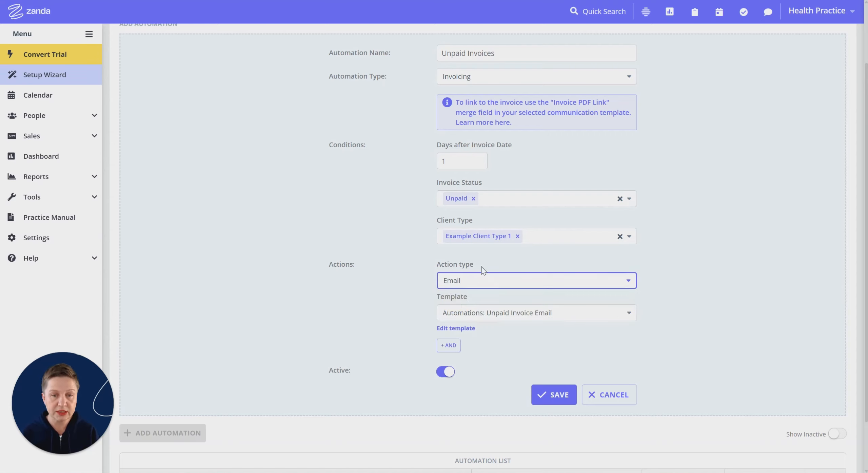
left_click(489, 314)
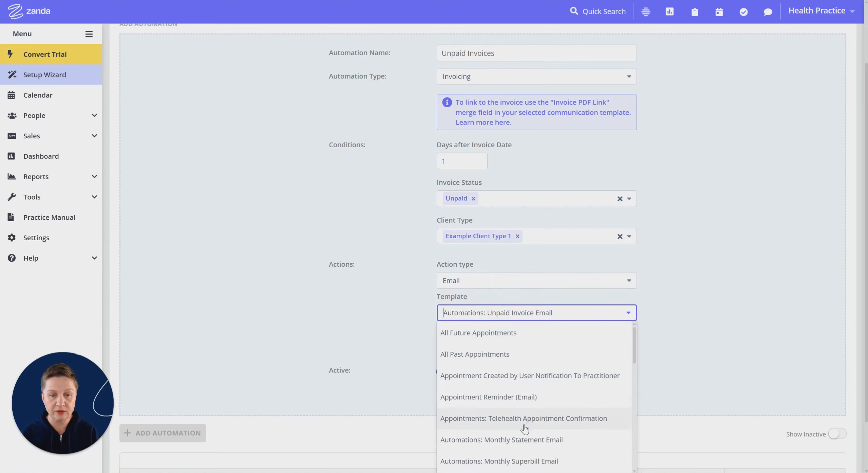
scroll(525, 425, "down", 8)
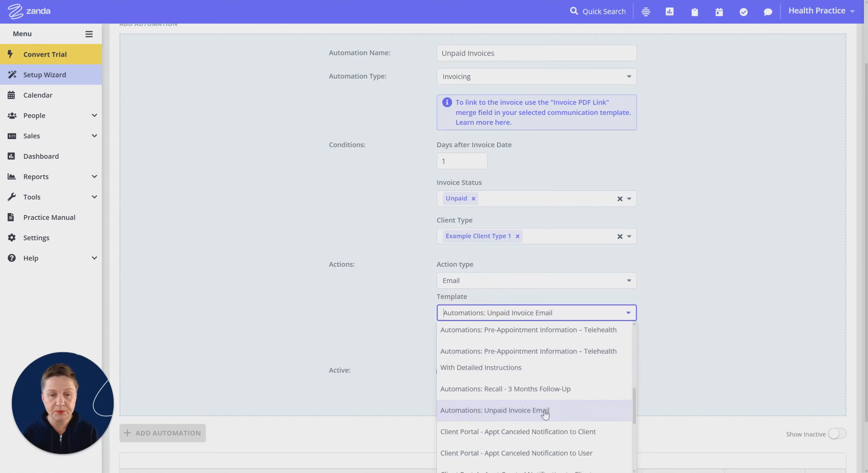
left_click(544, 410)
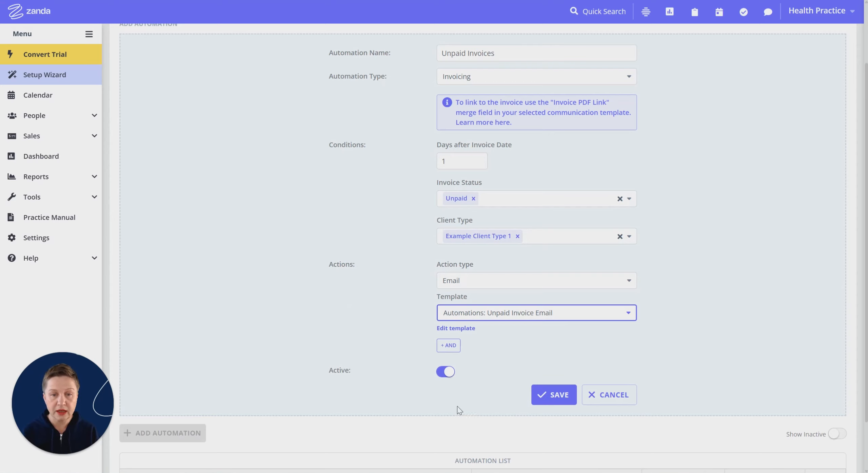
left_click(557, 400)
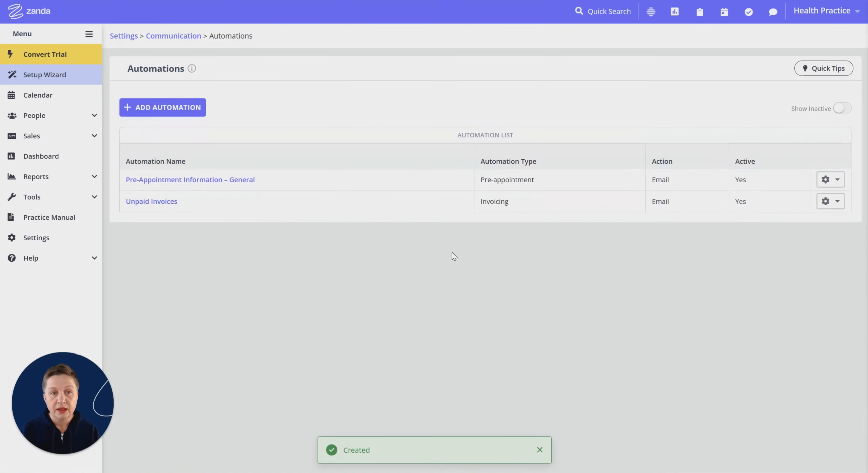
Step: Check which automation types a new automation offers, and close the form without saving
left_click(164, 108)
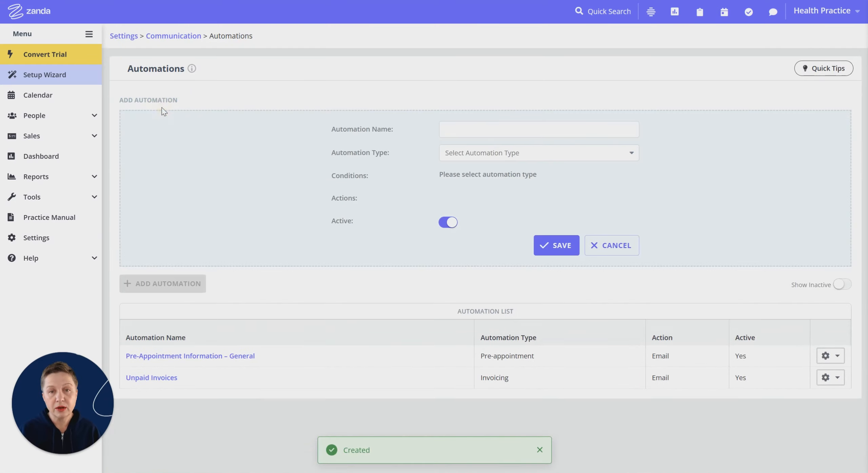
left_click(464, 155)
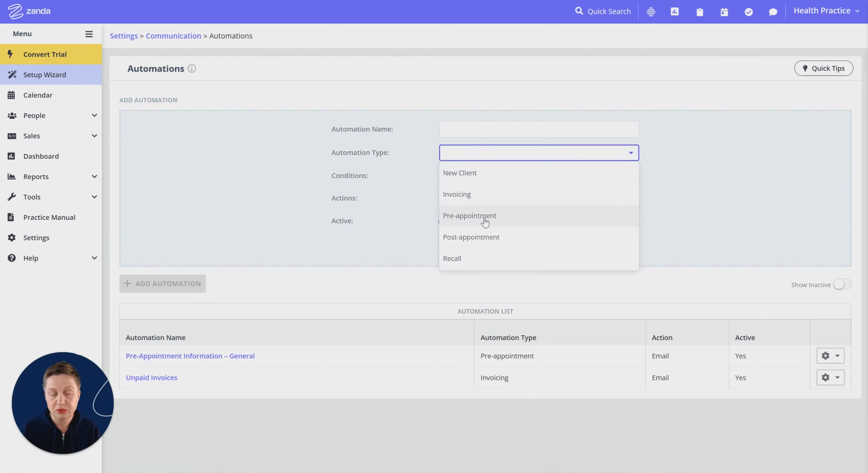
left_click(686, 196)
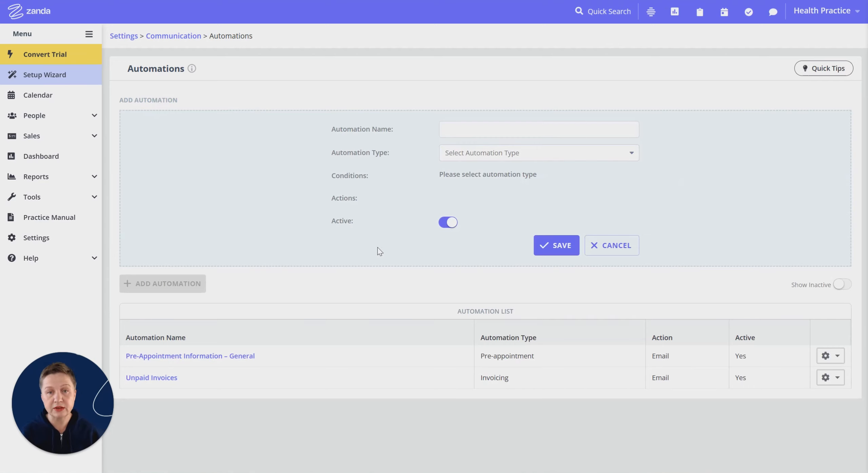
left_click(618, 250)
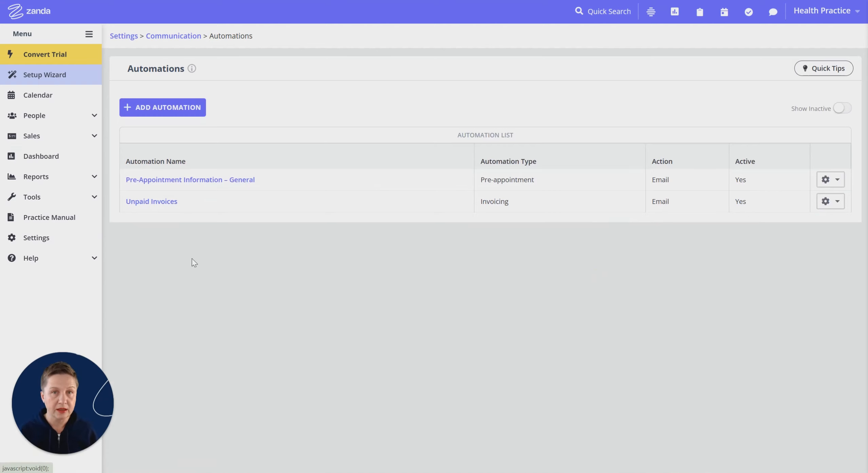
Step: Open the "Automations: Unpaid Invoice Email" template from the list of communication templates
left_click(90, 200)
left_click(89, 218)
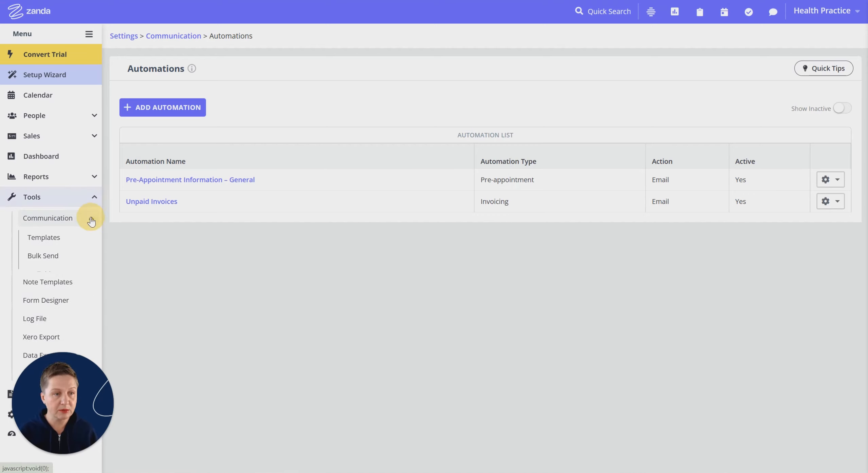
left_click(47, 241)
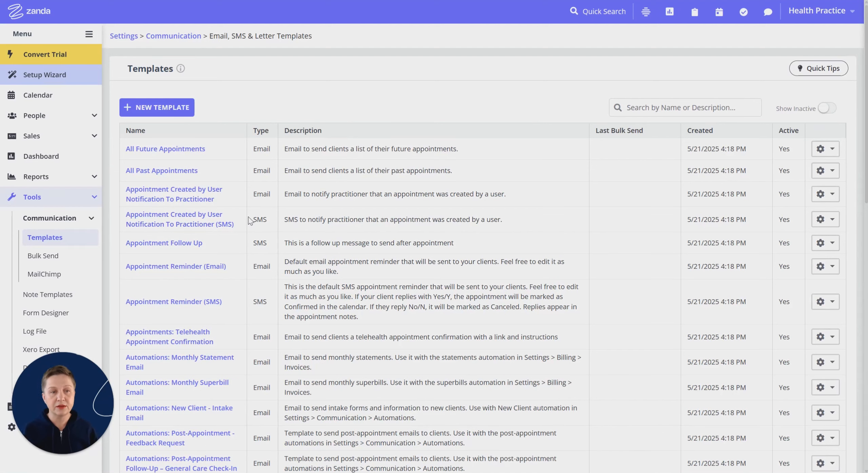
scroll(210, 283, "down", 1)
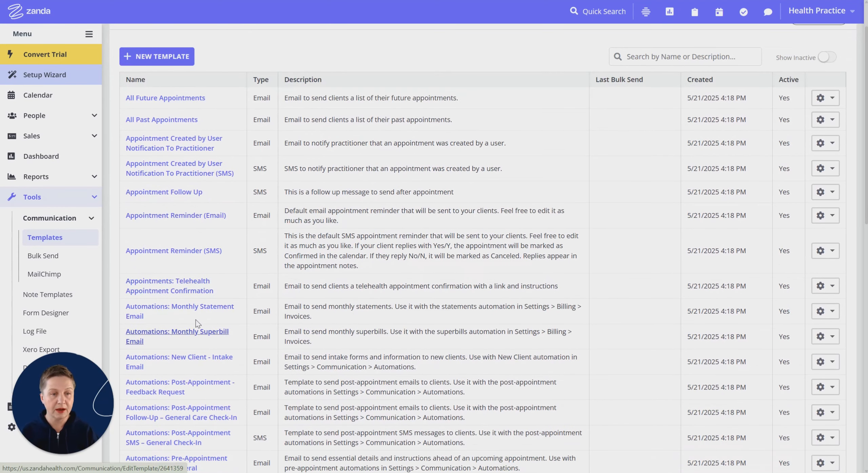
scroll(203, 271, "down", 3)
scroll(213, 291, "down", 2)
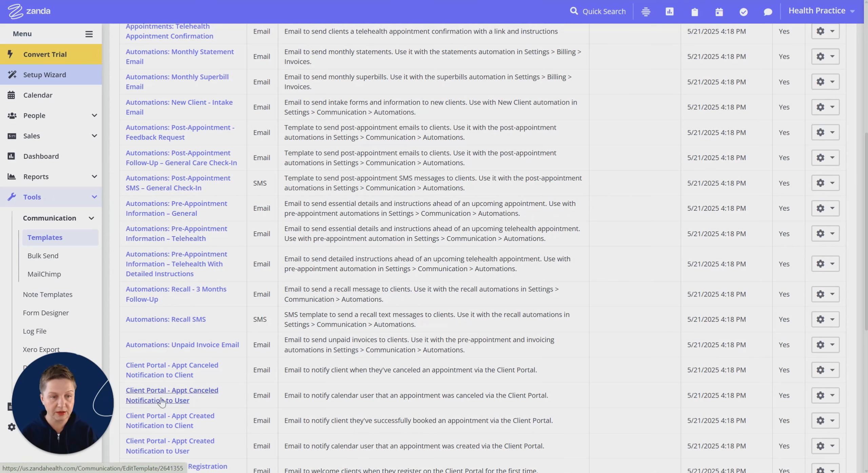
left_click(182, 345)
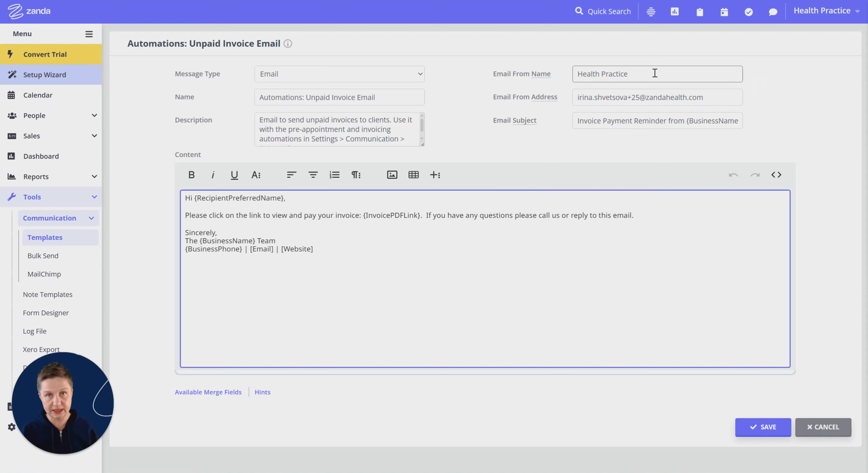
Step: Review the unpaid invoice template's sender address and message content, and look through the list of available merge fields
left_click(713, 101)
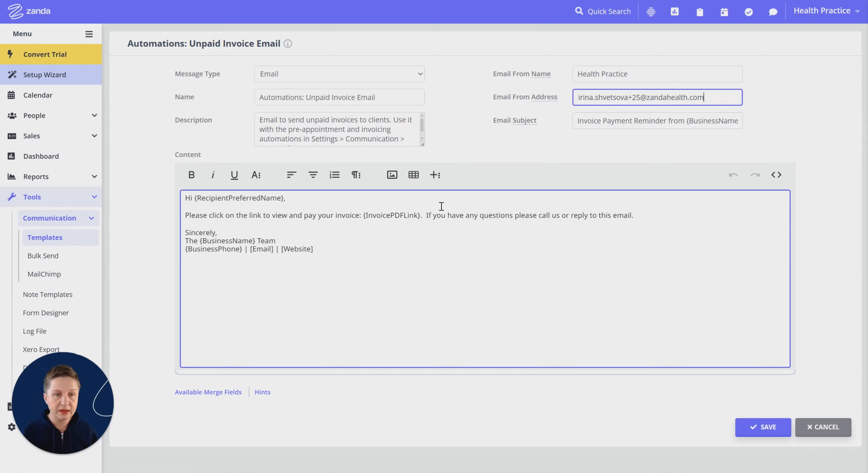
left_click(358, 237)
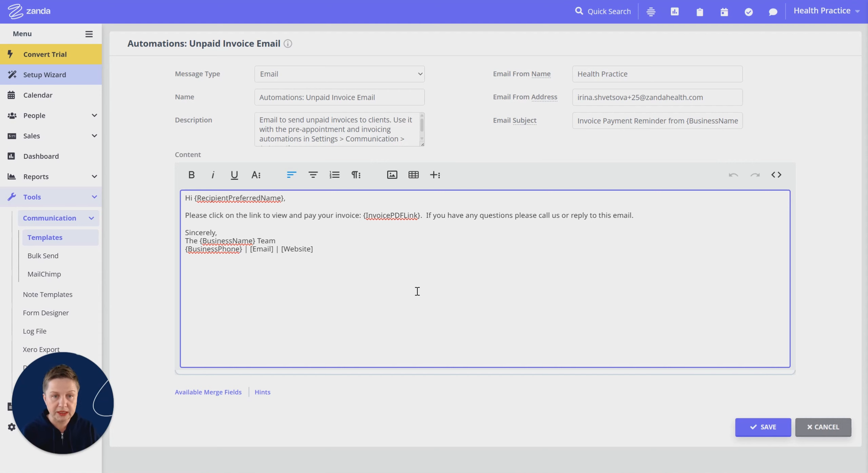
left_click(208, 392)
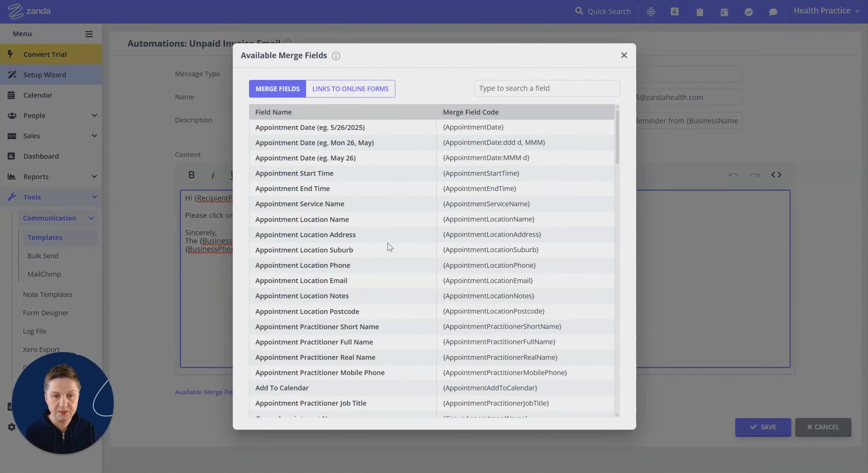
scroll(338, 191, "down", 10)
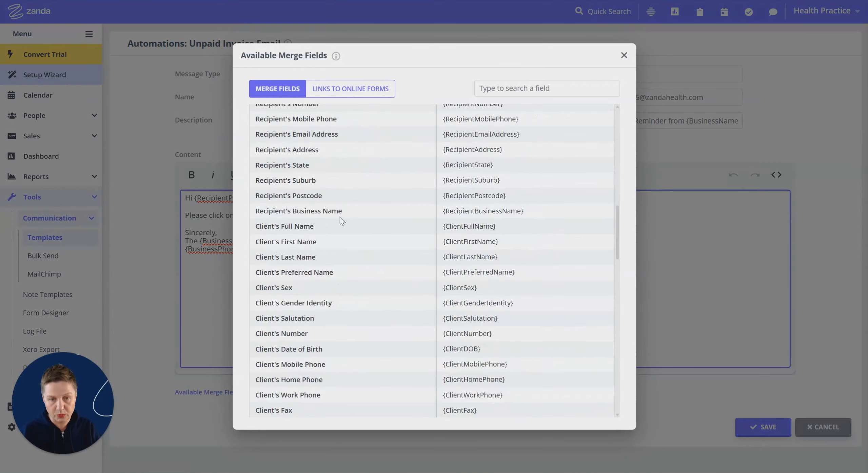
scroll(341, 219, "down", 5)
scroll(343, 234, "down", 15)
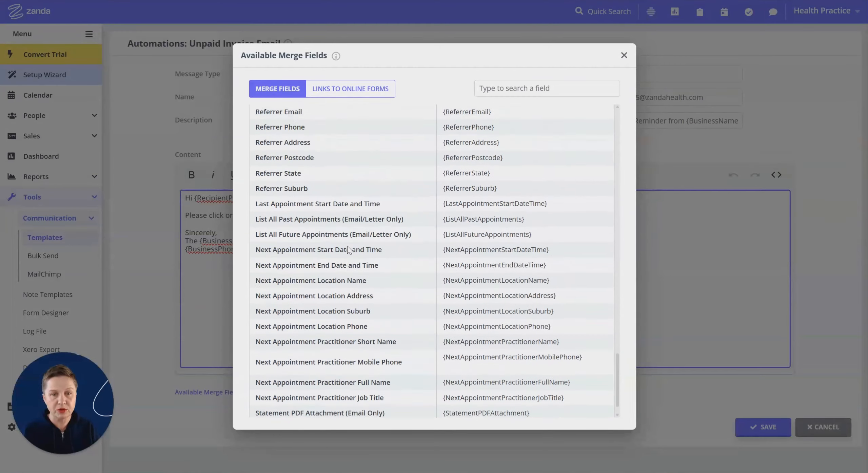
scroll(347, 251, "up", 10)
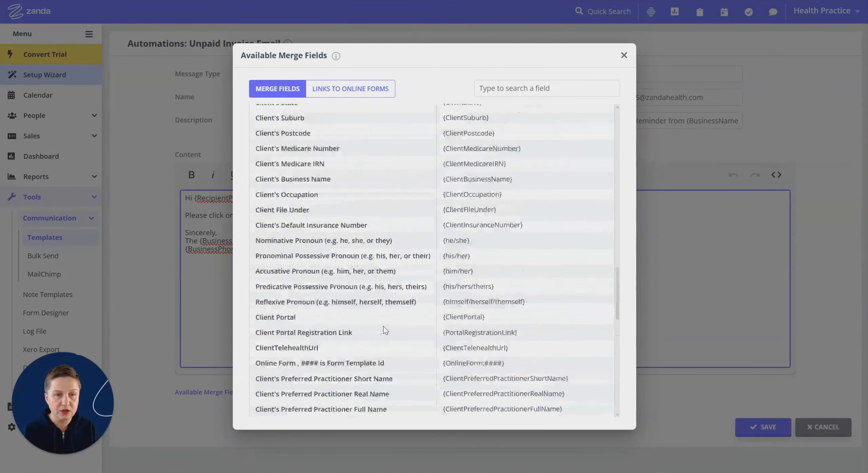
scroll(384, 340, "up", 6)
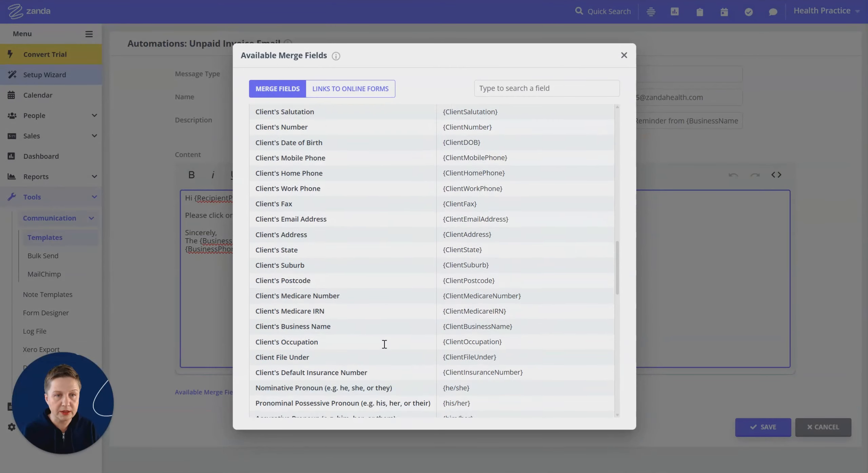
Step: Search the merge fields for "rec", copy the codes {RecipientFirstName} and {RecipientPreferredName}, and return to the greeting line of the message
left_click(509, 87)
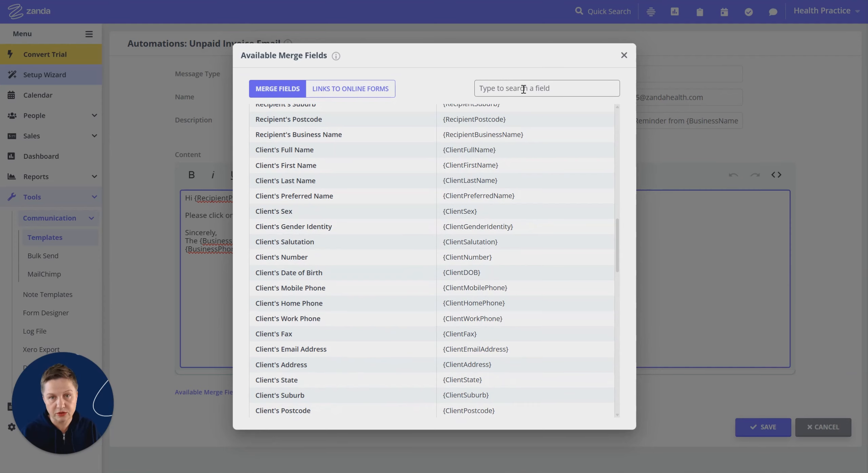
left_click(523, 88)
type("rec")
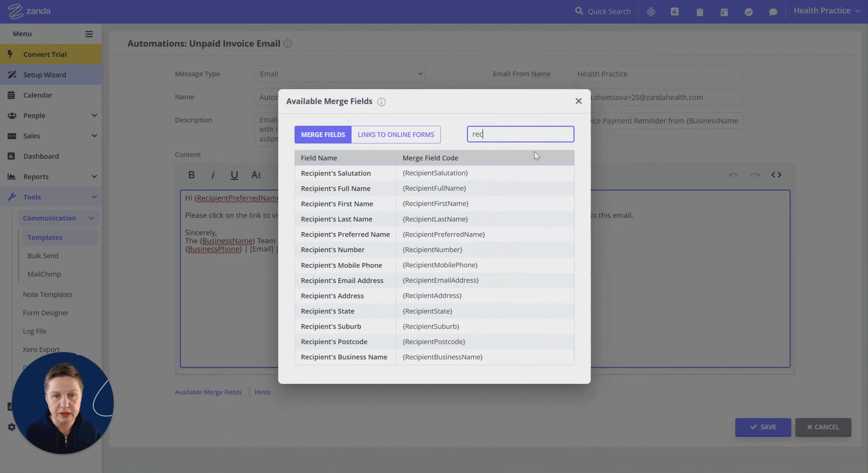
mouse_move(481, 199)
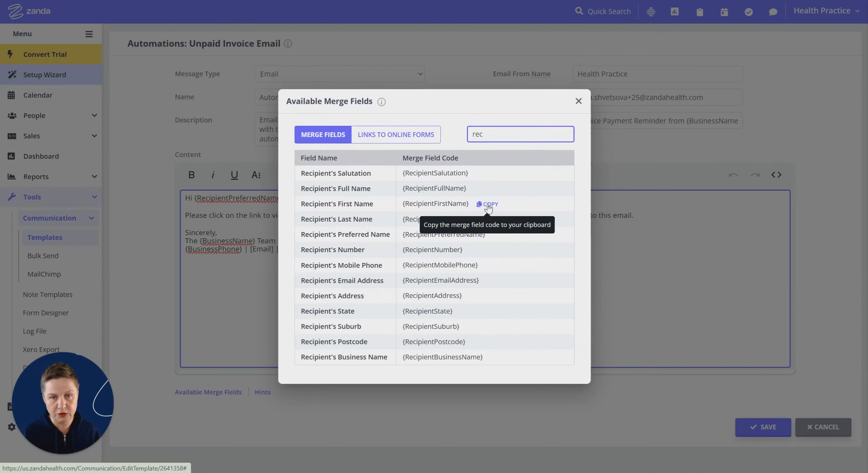
left_click(487, 203)
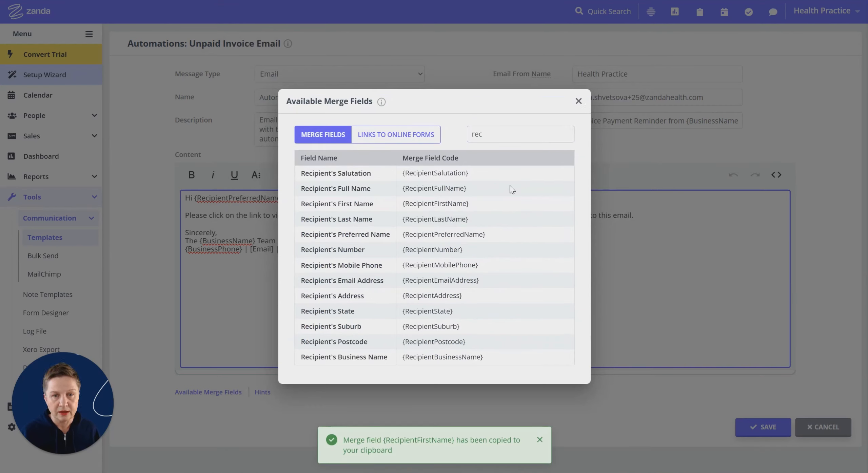
left_click(504, 234)
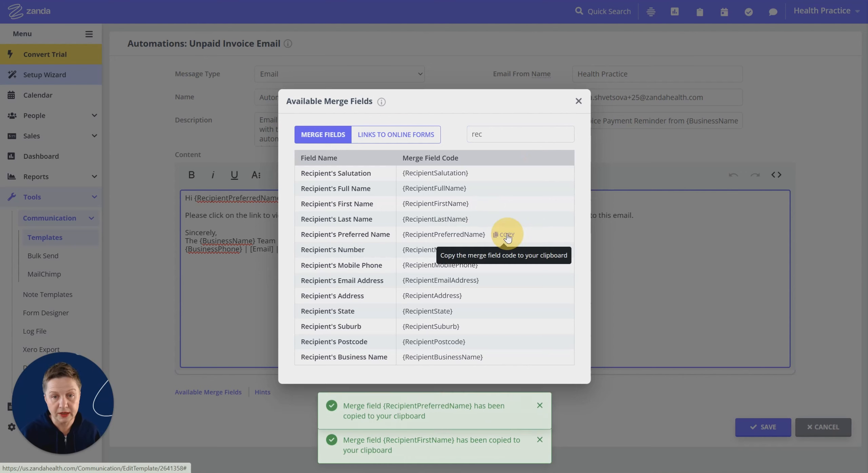
left_click(578, 101)
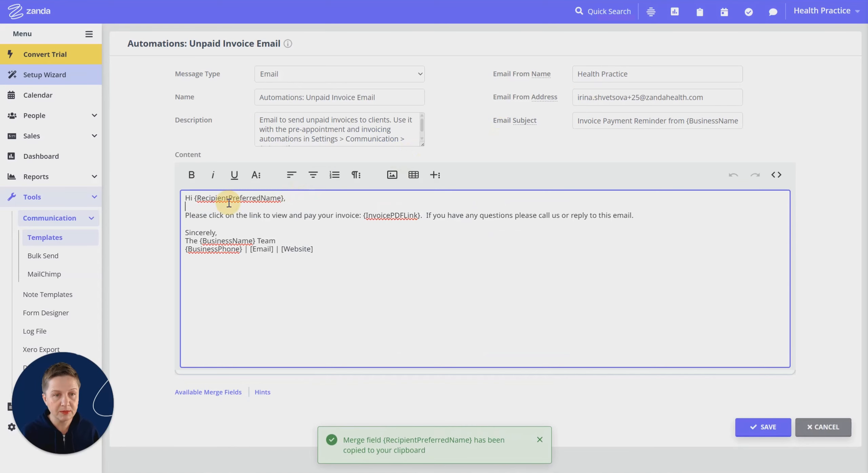
left_click(283, 199)
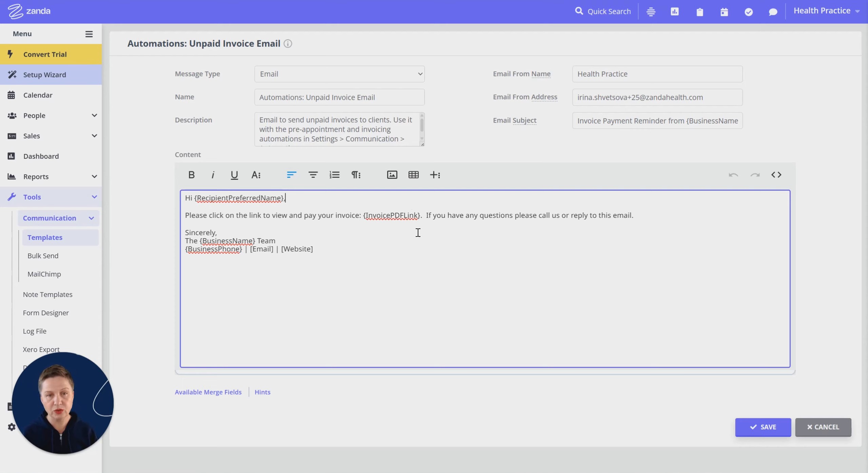
Step: Search the available merge fields for "inv", copy the {InvoicePDFLink} code, and return to the invoice link in the message
left_click(366, 217)
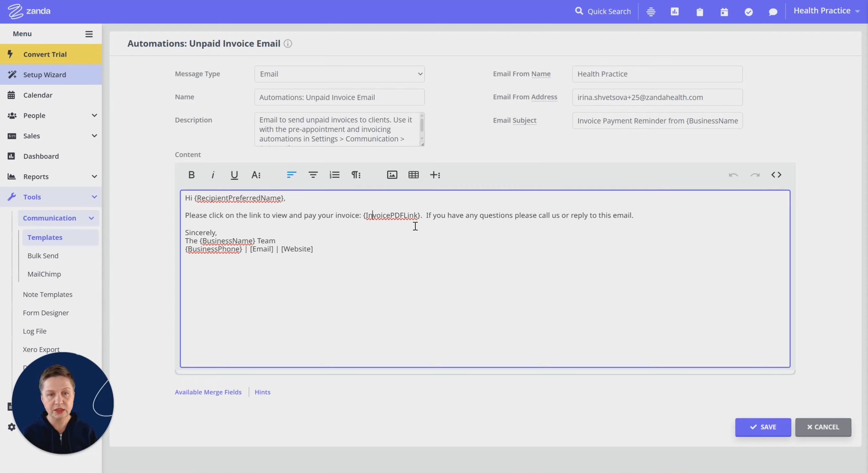
left_click(210, 392)
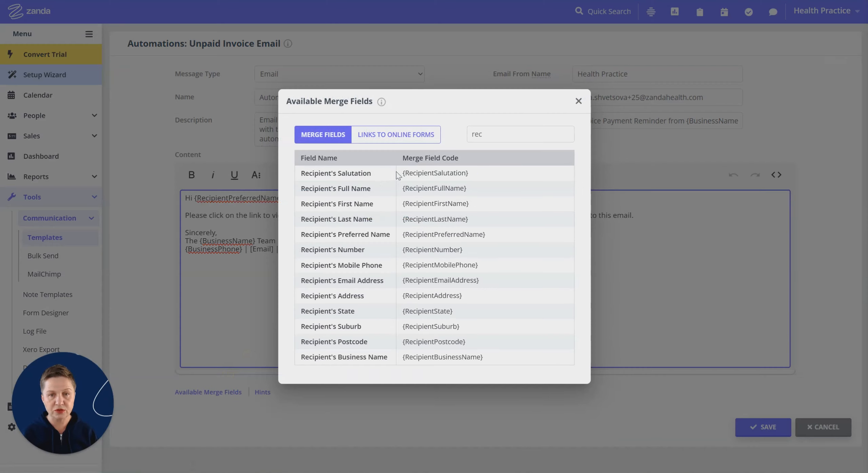
double_click(468, 135)
key("BackSpace")
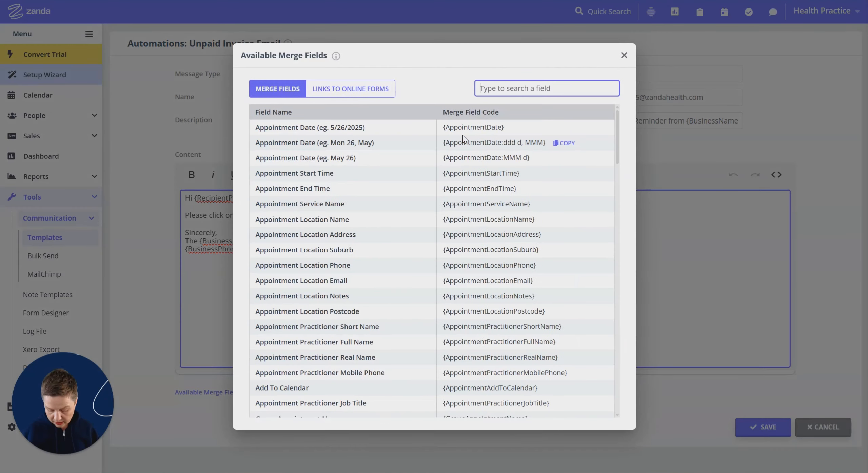
type("inv")
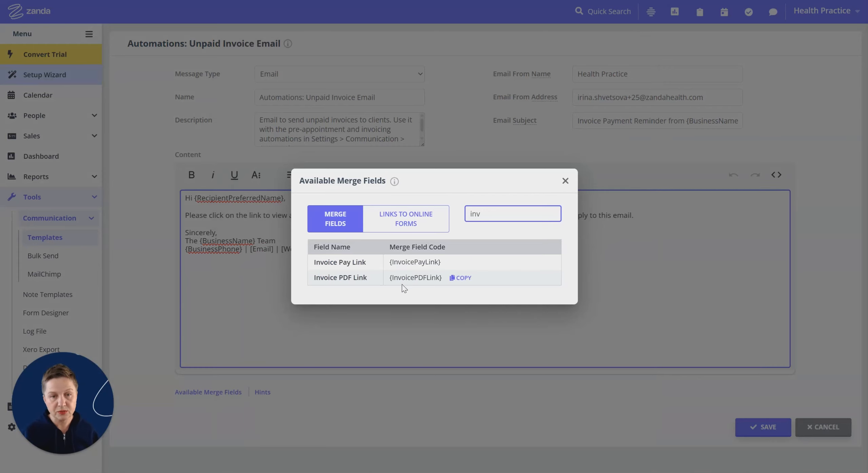
left_click(460, 278)
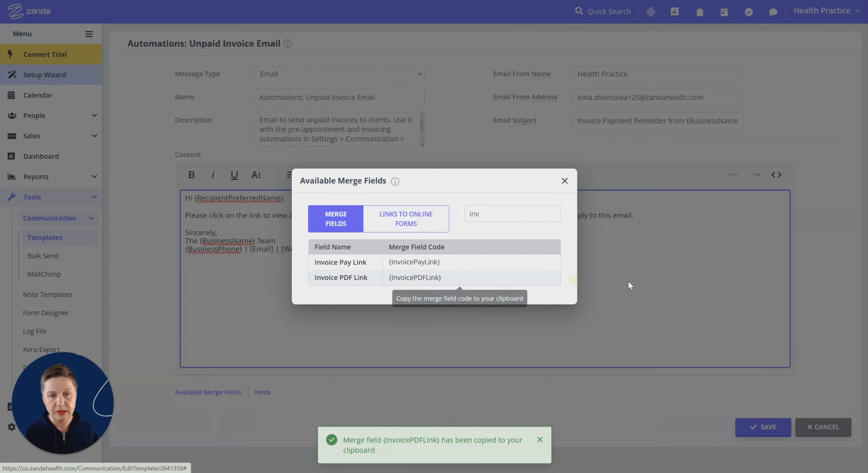
left_click(647, 279)
left_click(419, 215)
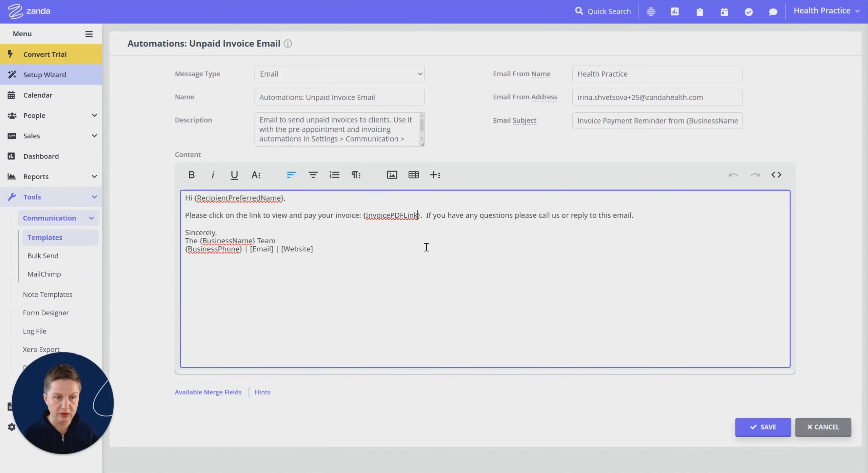
Step: Save the "Automations: Unpaid Invoice Email" template and go back to the calendar
left_click(214, 232)
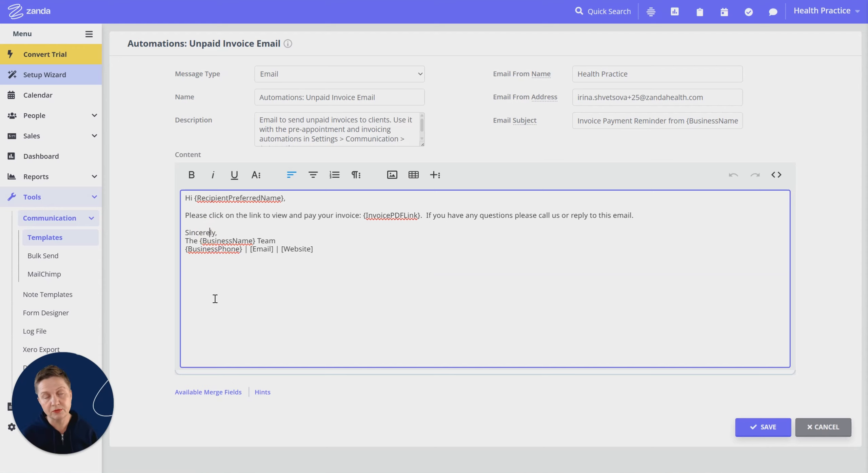
left_click(768, 430)
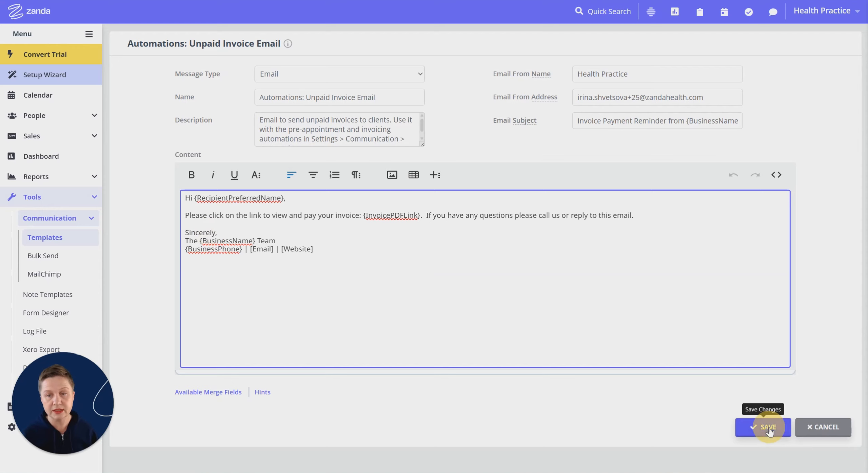
left_click(71, 239)
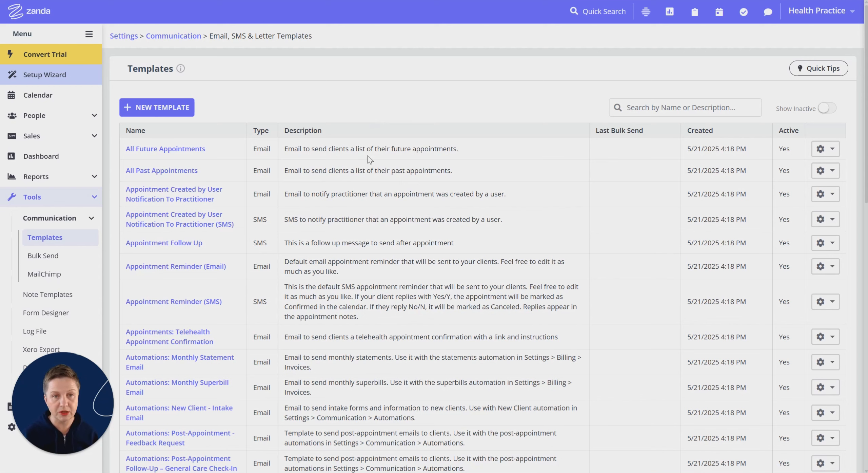
left_click(42, 101)
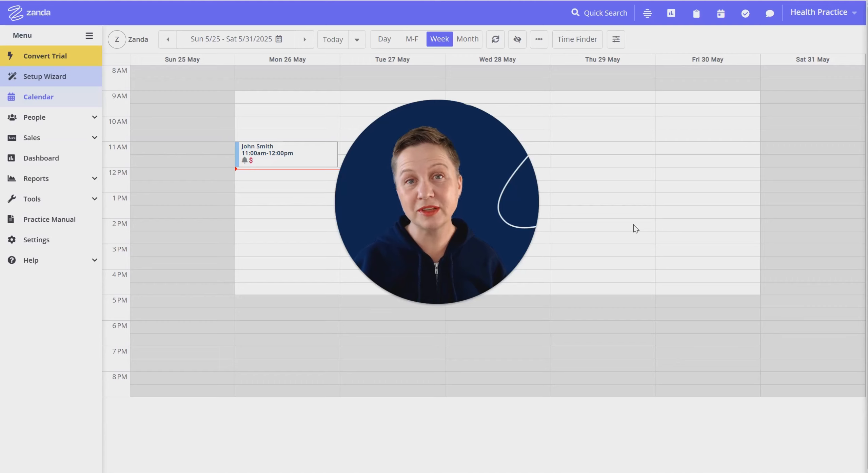